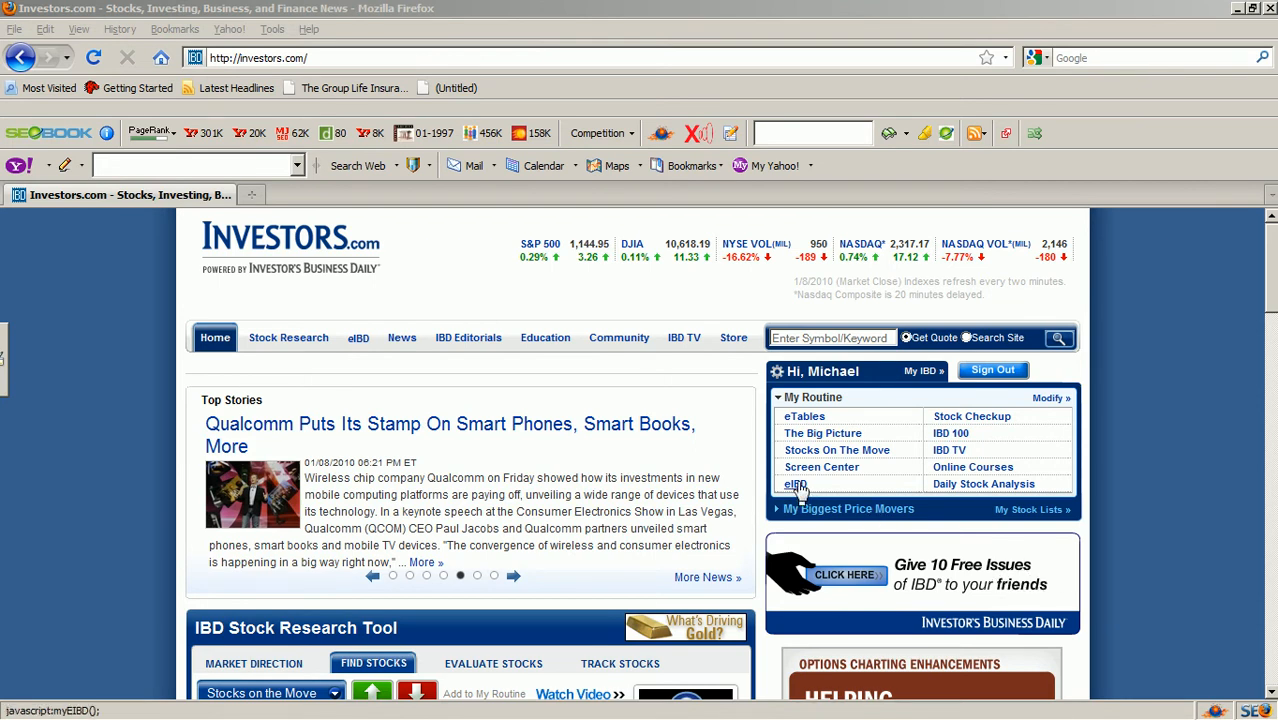
Open the eIBD digital edition and load the back issue of Thursday, January 07, 2010.
{"action": "left_click", "coordinate": [796, 485]}
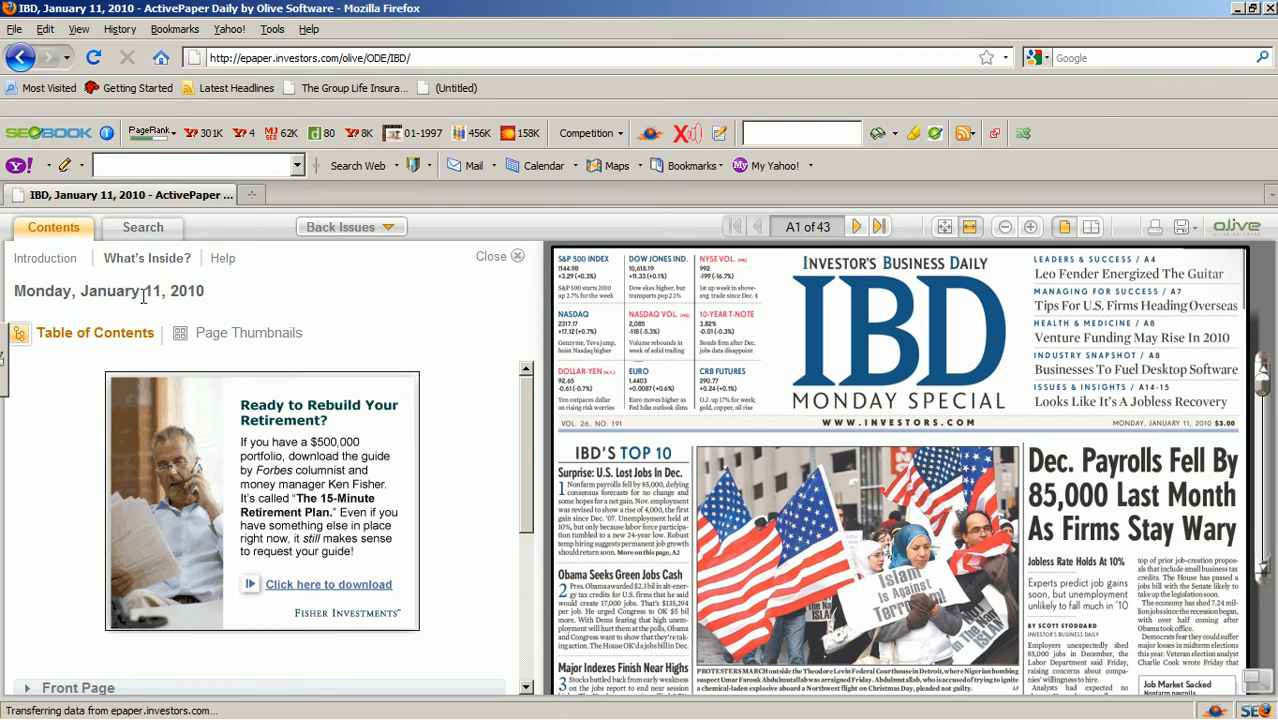
{"action": "left_click", "coordinate": [369, 228]}
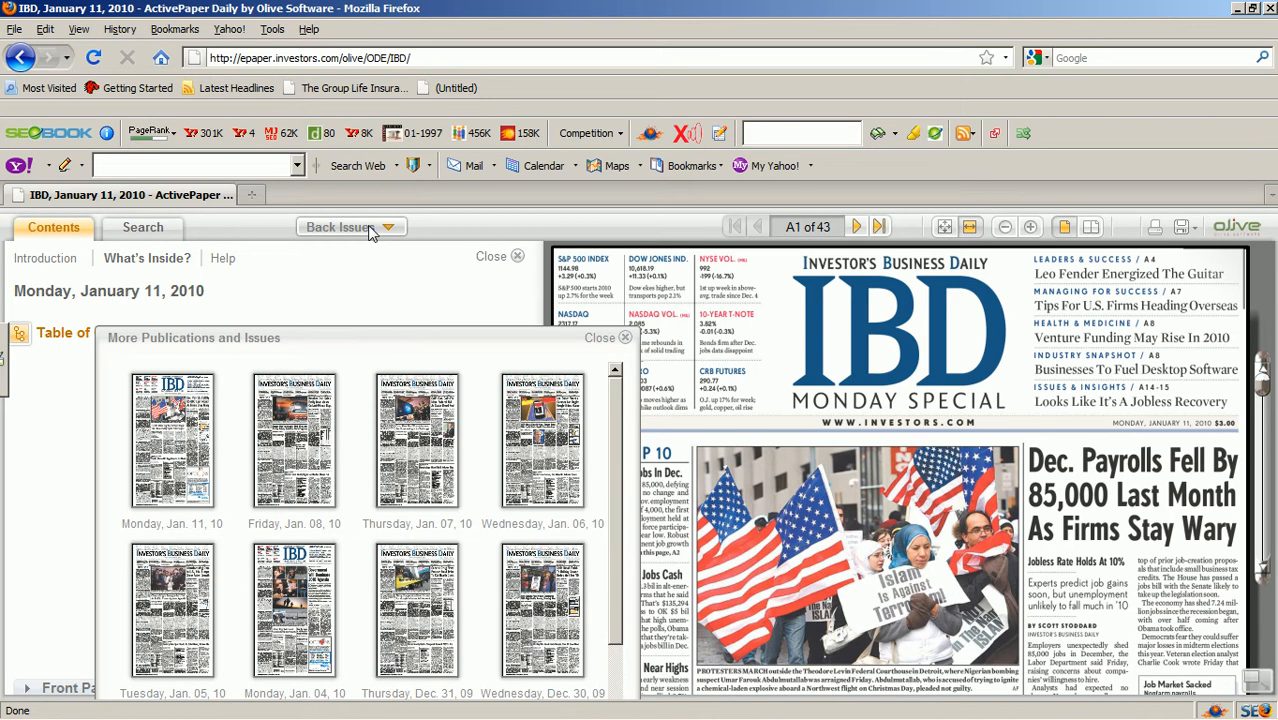
{"action": "left_click", "coordinate": [412, 460]}
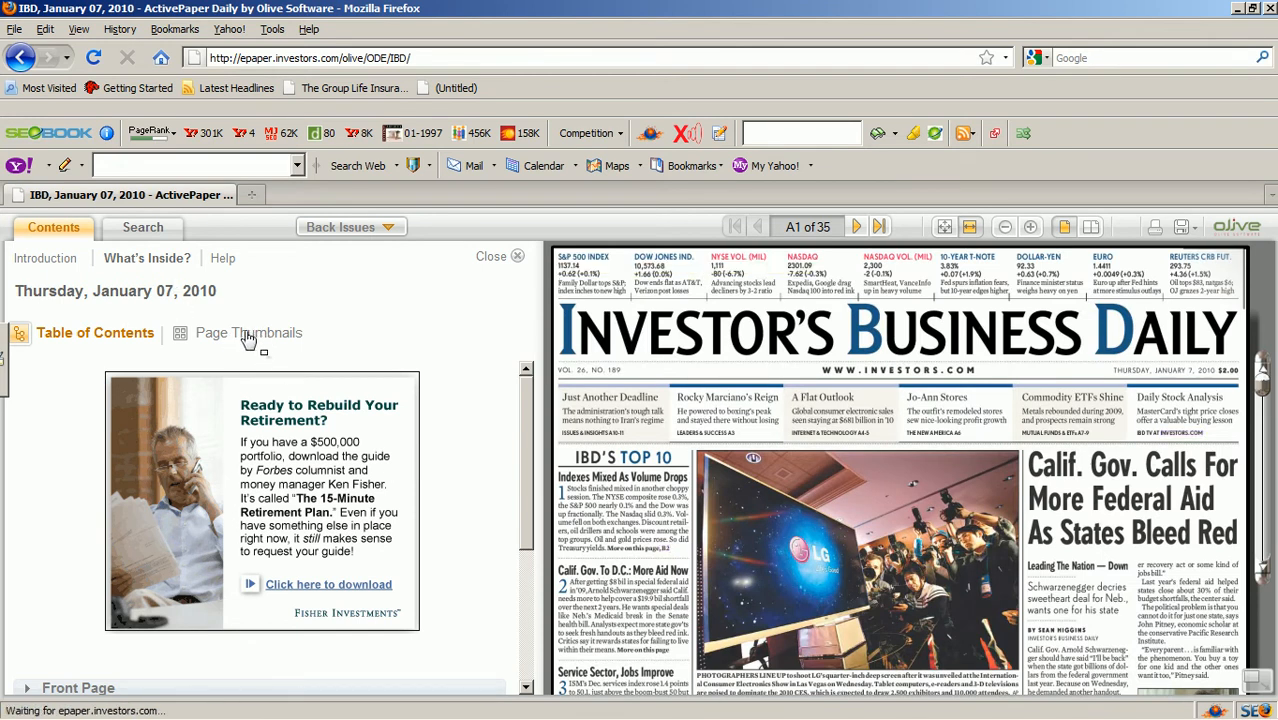
Find page B12 among the issue's page thumbnails and open its IBD's Top 200 Composite Stocks table in an enlarged view.
{"action": "left_click", "coordinate": [248, 336]}
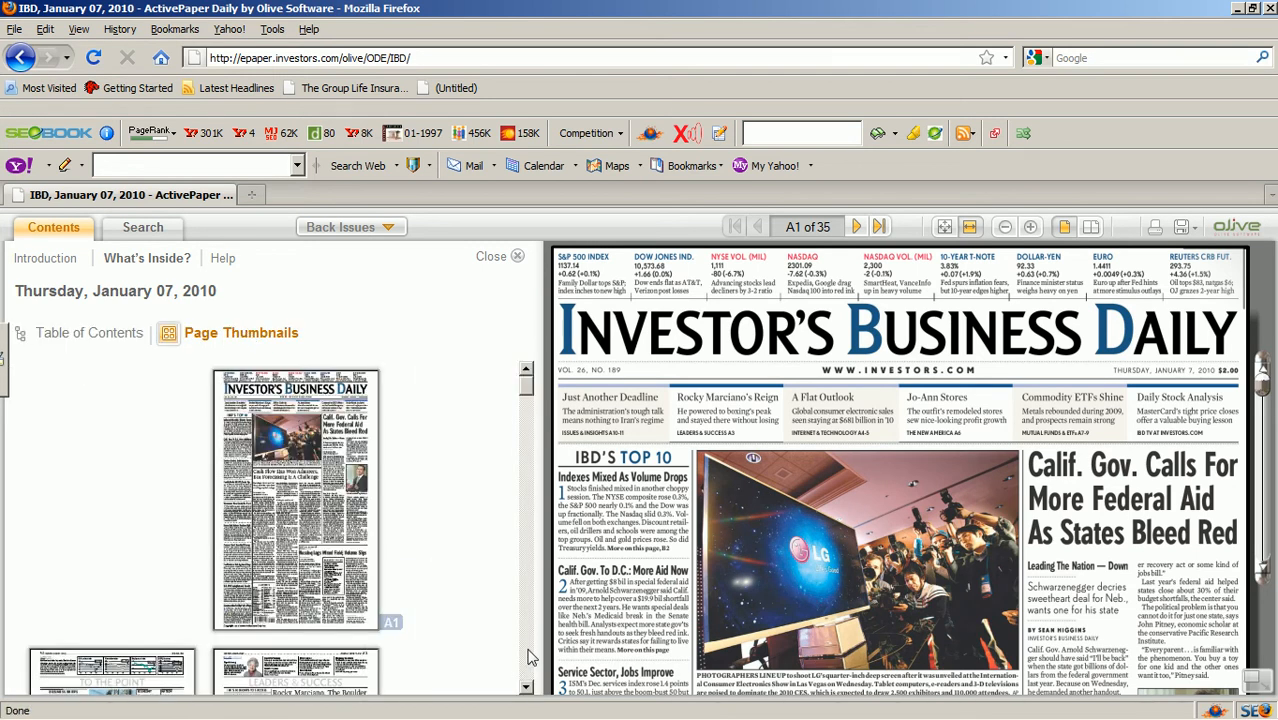
{"action": "scroll", "coordinate": [530, 657], "scroll_direction": "down", "scroll_amount": 5}
{"action": "scroll", "coordinate": [530, 657], "scroll_direction": "down", "scroll_amount": 6}
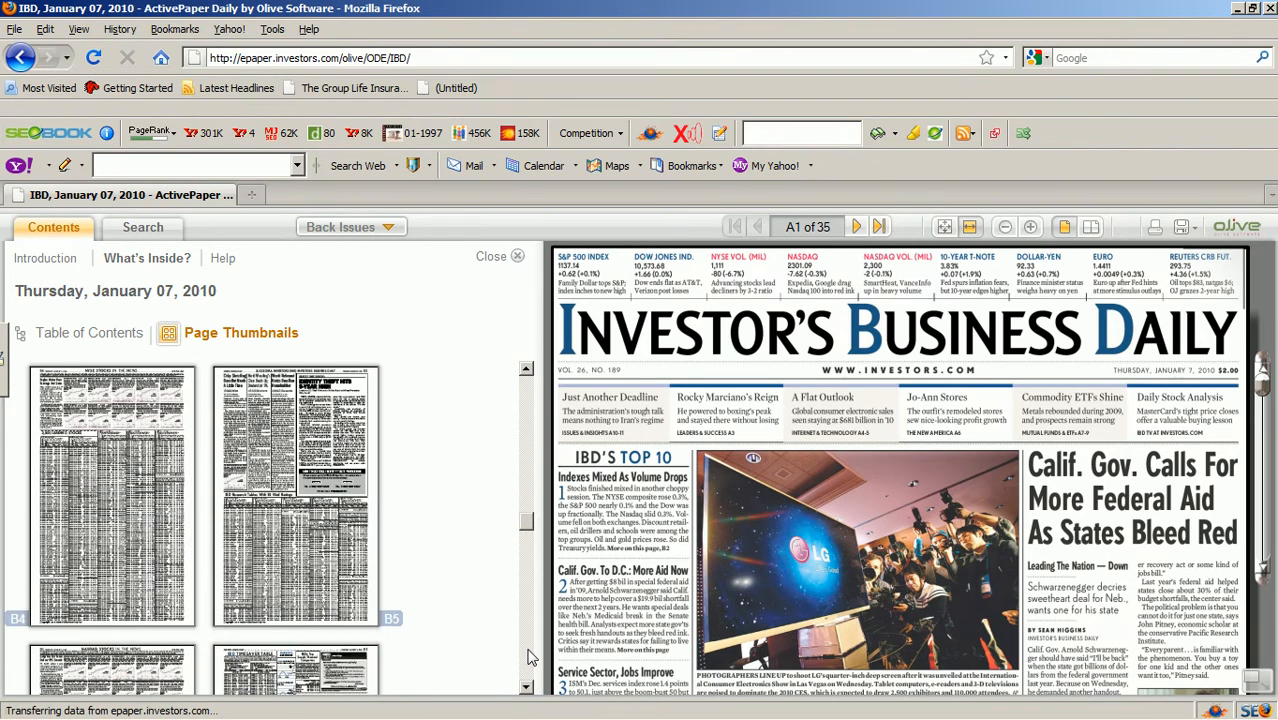
{"action": "scroll", "coordinate": [530, 657], "scroll_direction": "down", "scroll_amount": 4}
{"action": "scroll", "coordinate": [530, 657], "scroll_direction": "down", "scroll_amount": 2}
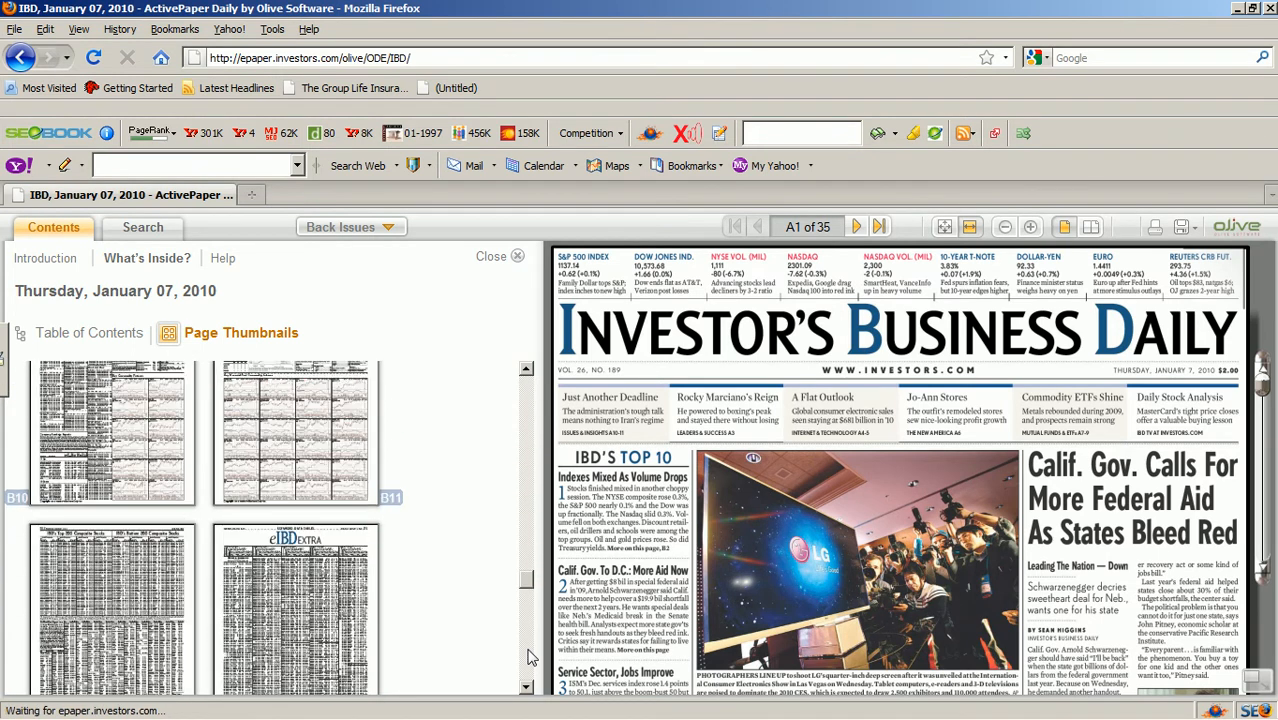
{"action": "left_click", "coordinate": [104, 585]}
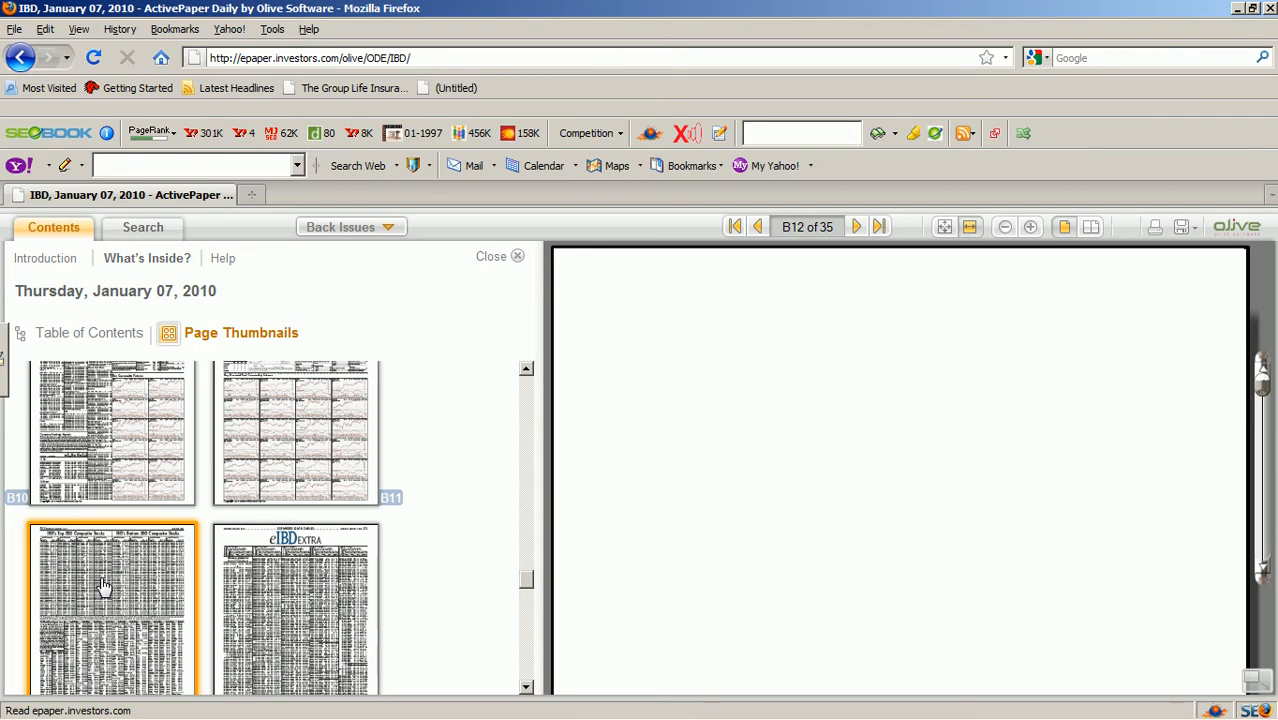
{"action": "left_click", "coordinate": [518, 260]}
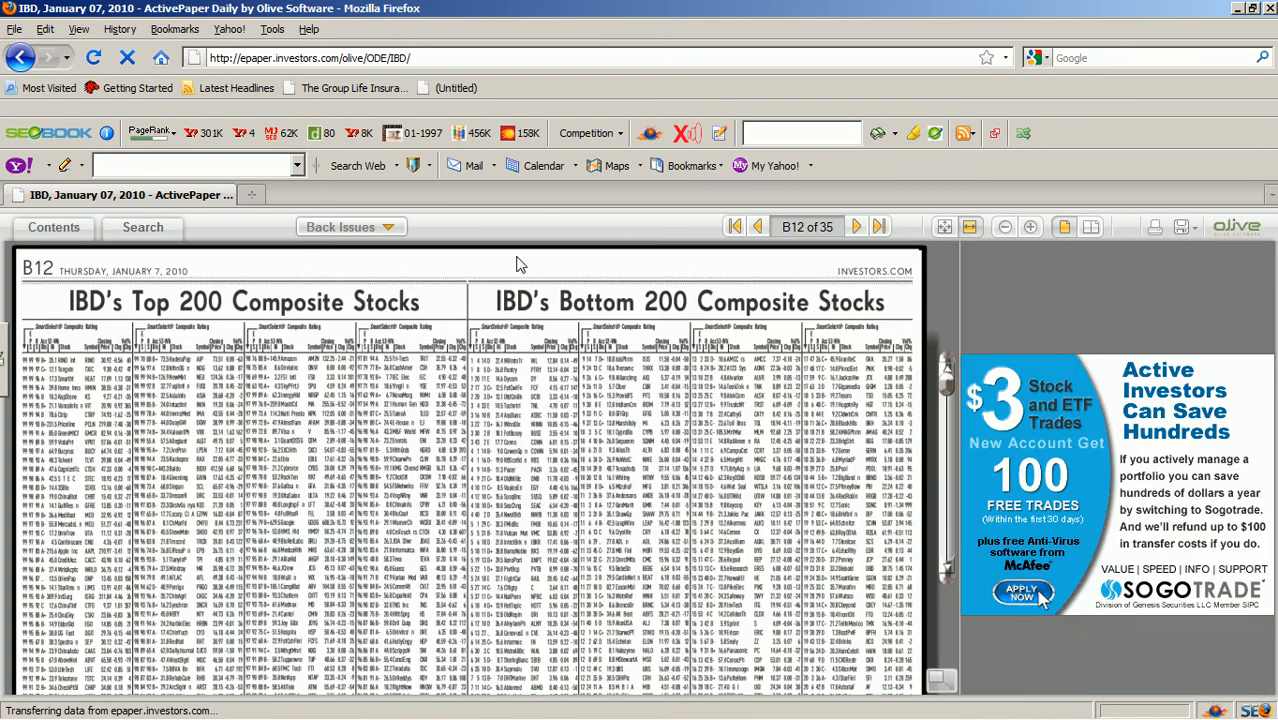
{"action": "left_click", "coordinate": [250, 308]}
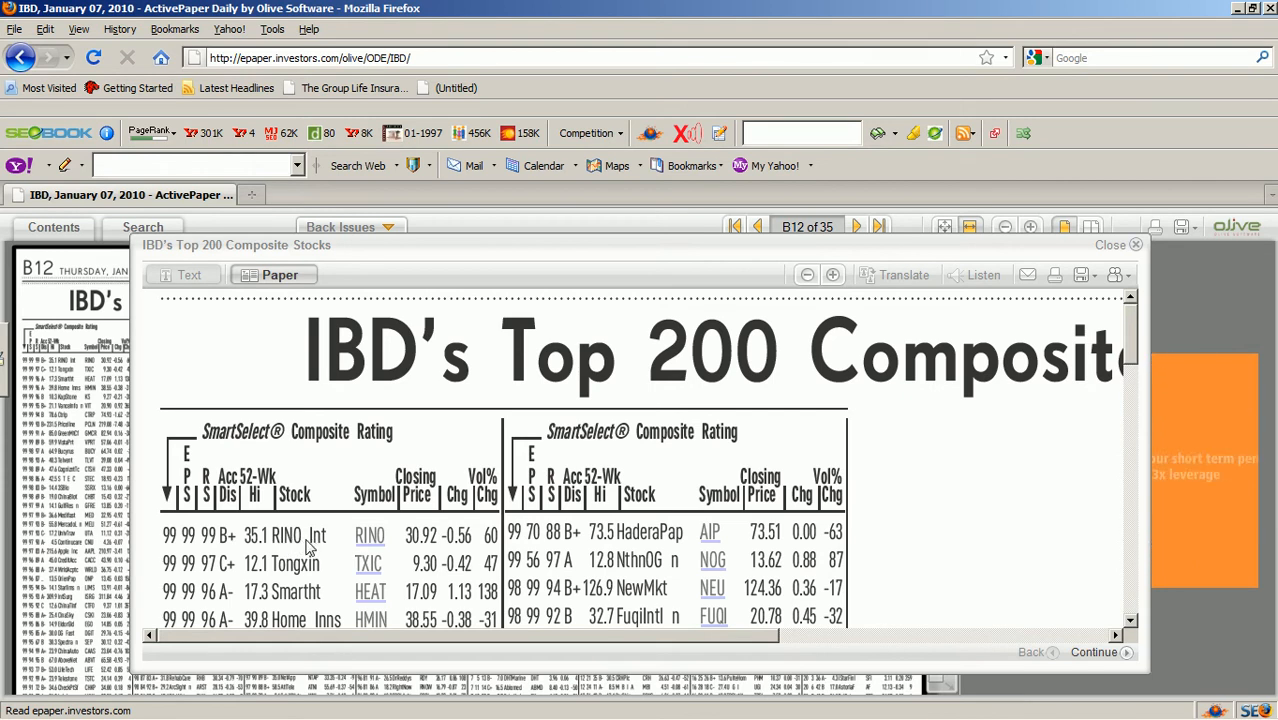
Add Rino International (RINO) from the Top 200 table to the stock list 01 - IBD 200 (1-50).
{"action": "left_click", "coordinate": [369, 537]}
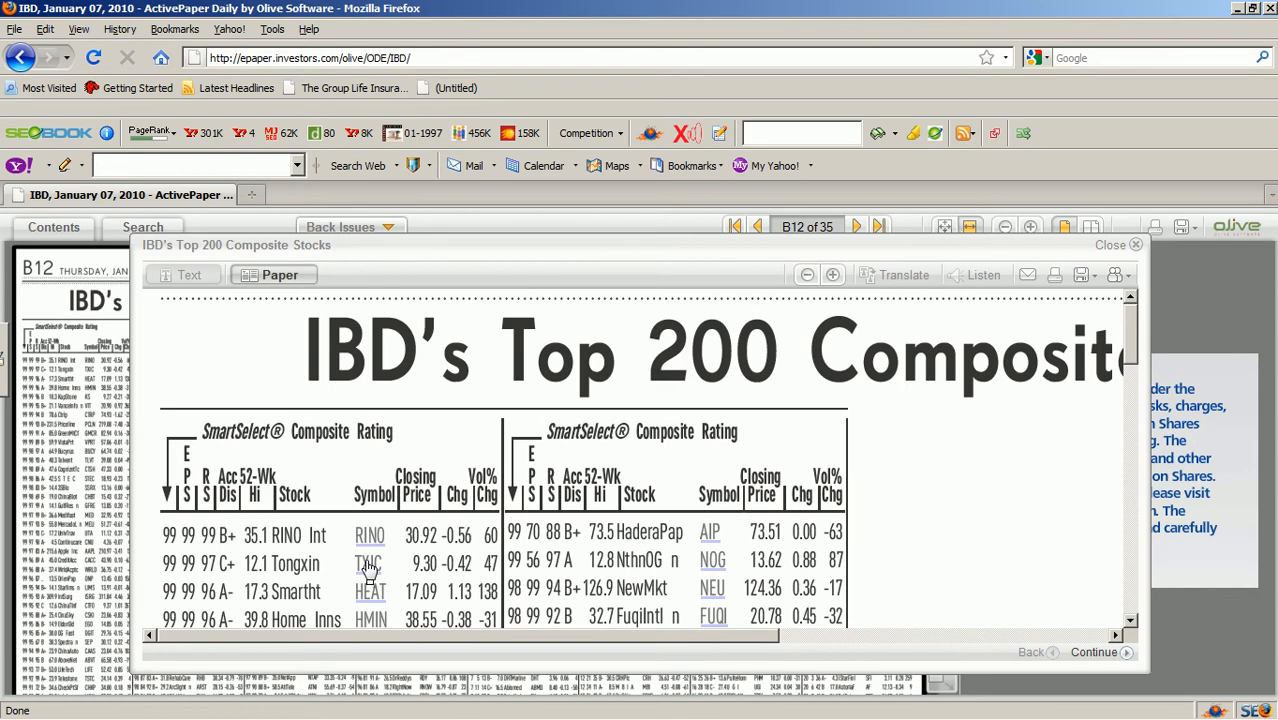
{"action": "mouse_move", "coordinate": [368, 538]}
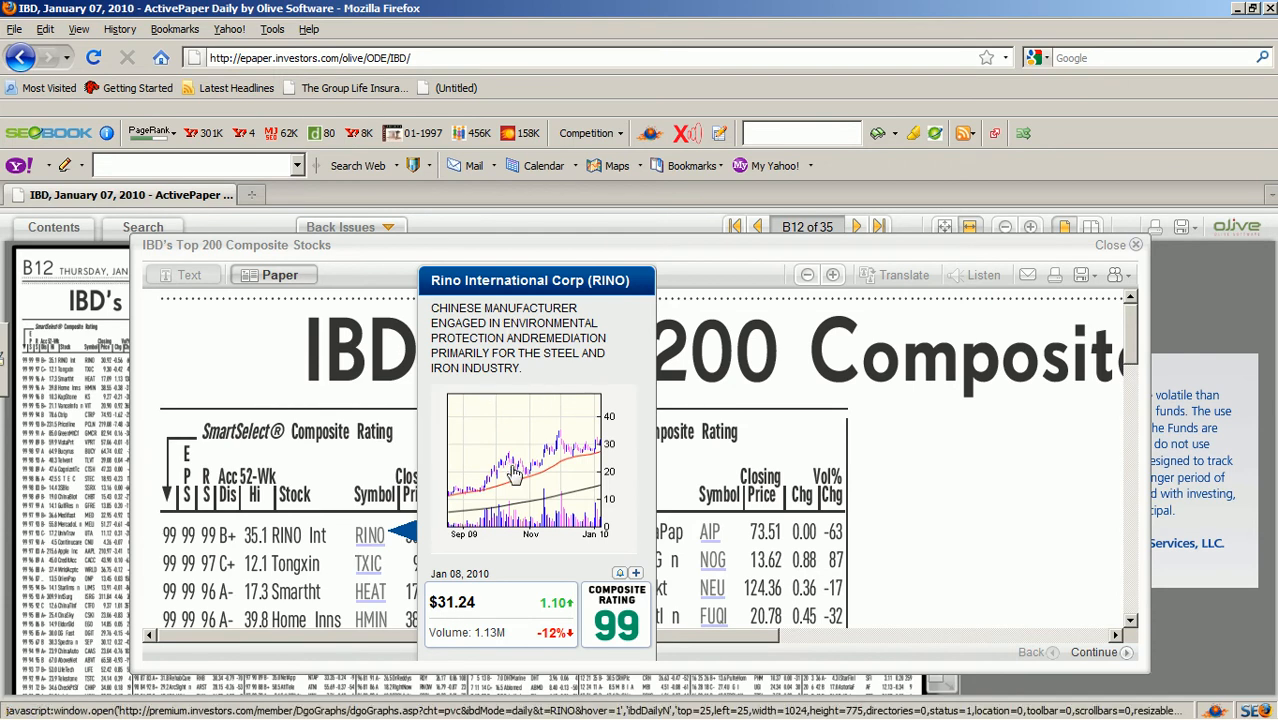
{"action": "left_click", "coordinate": [636, 576]}
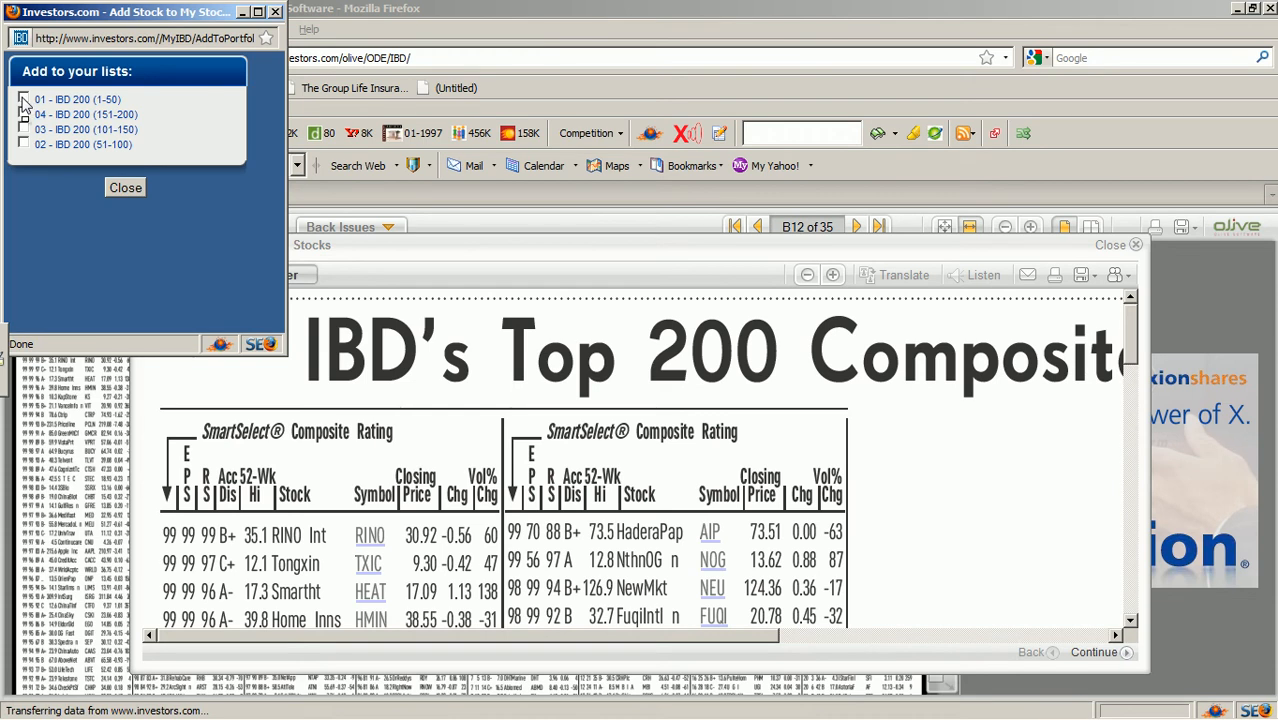
{"action": "left_click", "coordinate": [24, 99]}
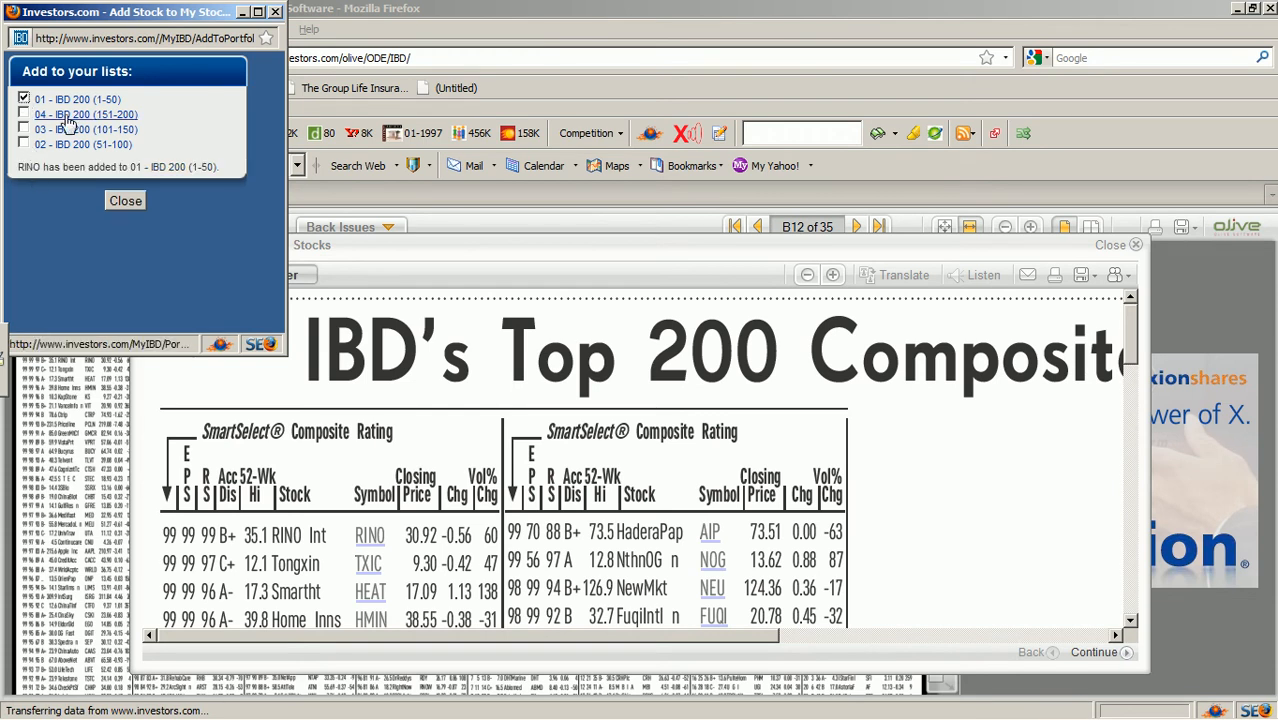
{"action": "left_click", "coordinate": [126, 202]}
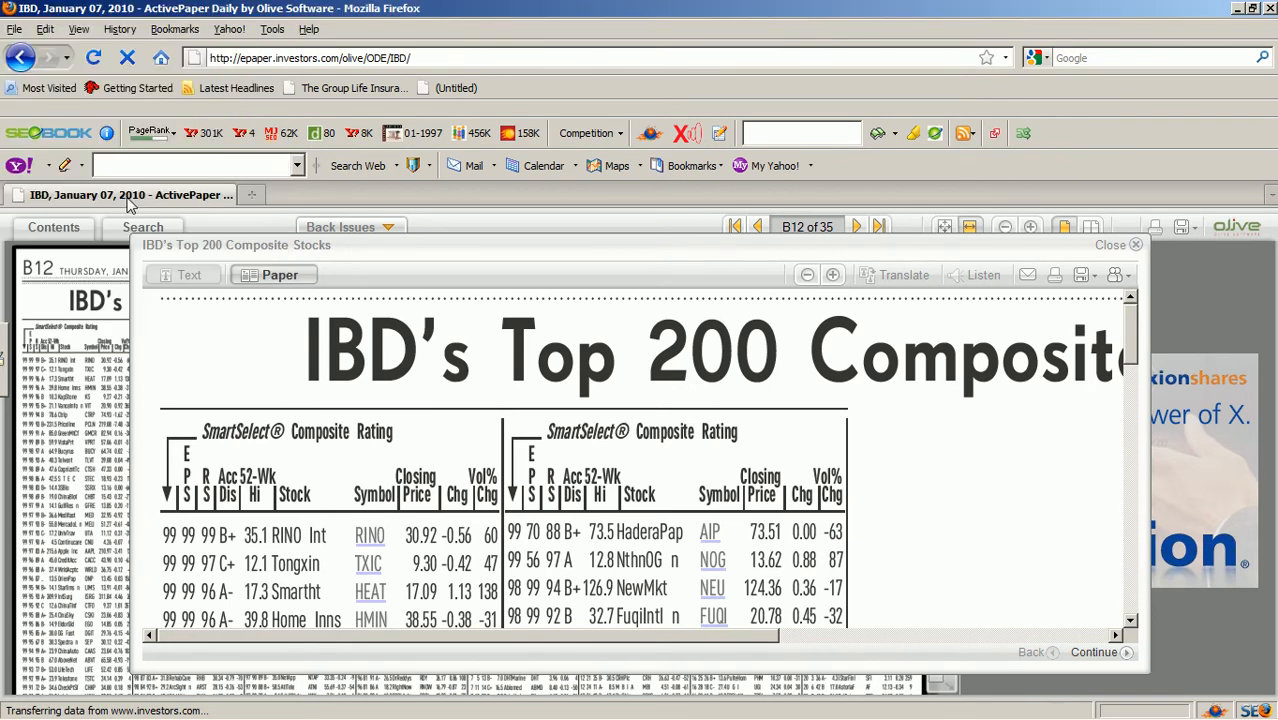
Add Tongxin International (TXIC) to the stock list 01 - IBD 200 (1-50).
{"action": "left_click", "coordinate": [370, 568]}
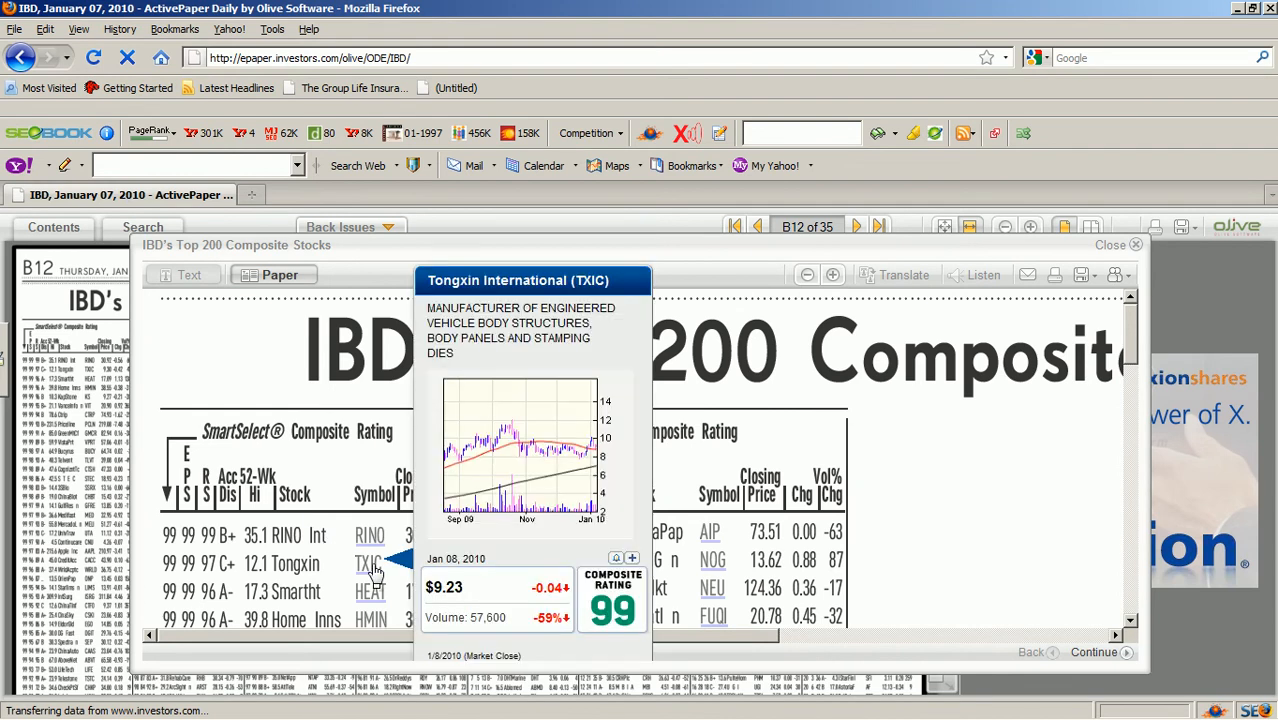
{"action": "left_click", "coordinate": [632, 561]}
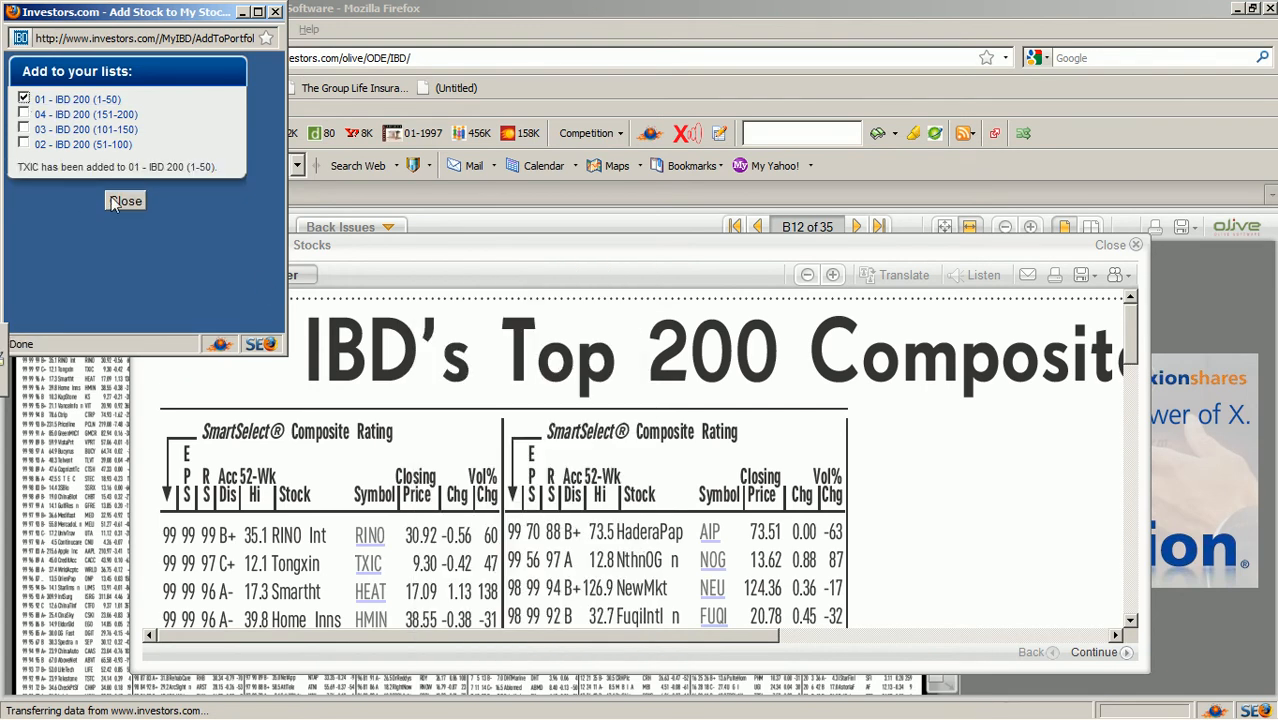
{"action": "left_click", "coordinate": [114, 203]}
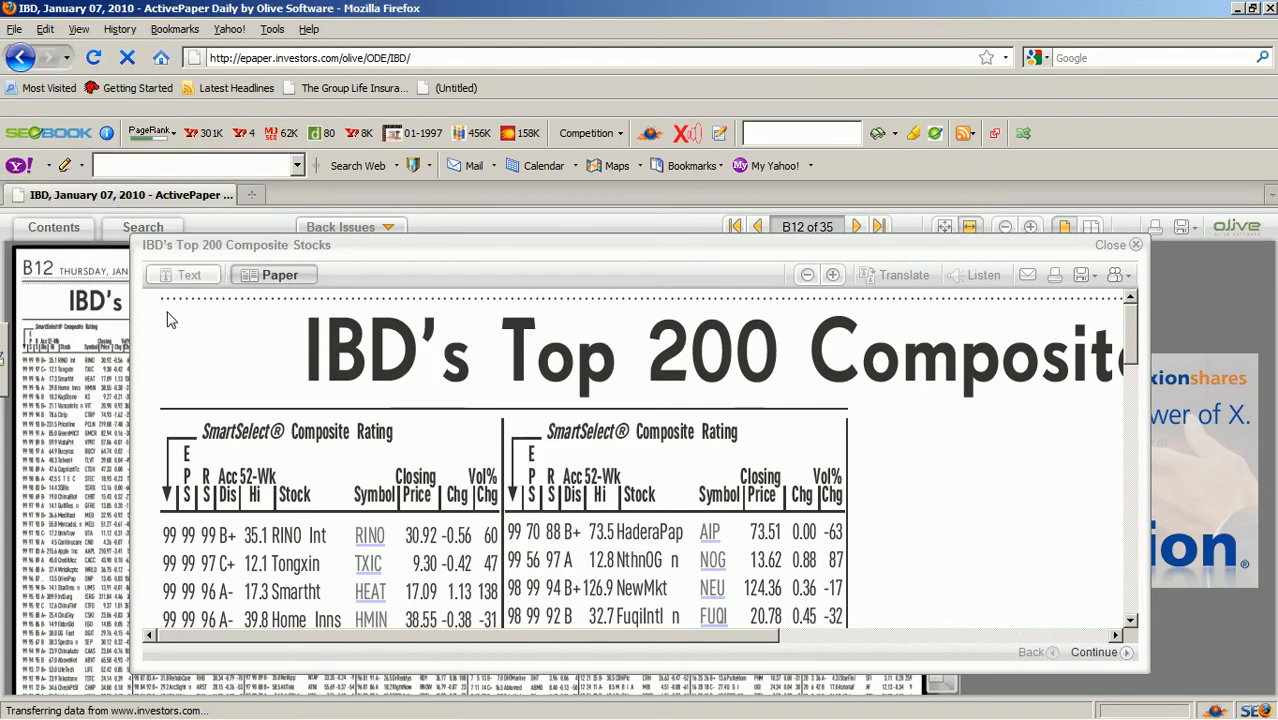
Add Smartheat (HEAT) to the stock list 01 - IBD 200 (1-50).
{"action": "mouse_move", "coordinate": [365, 595]}
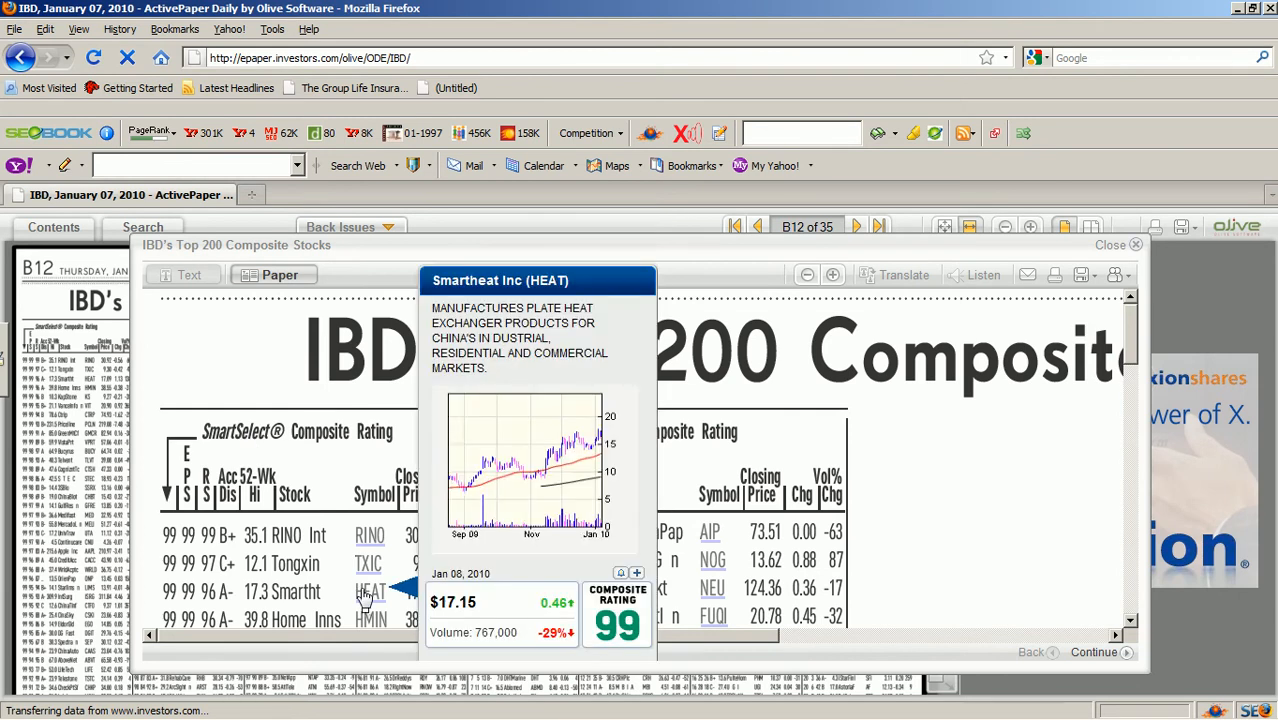
{"action": "left_click", "coordinate": [637, 577]}
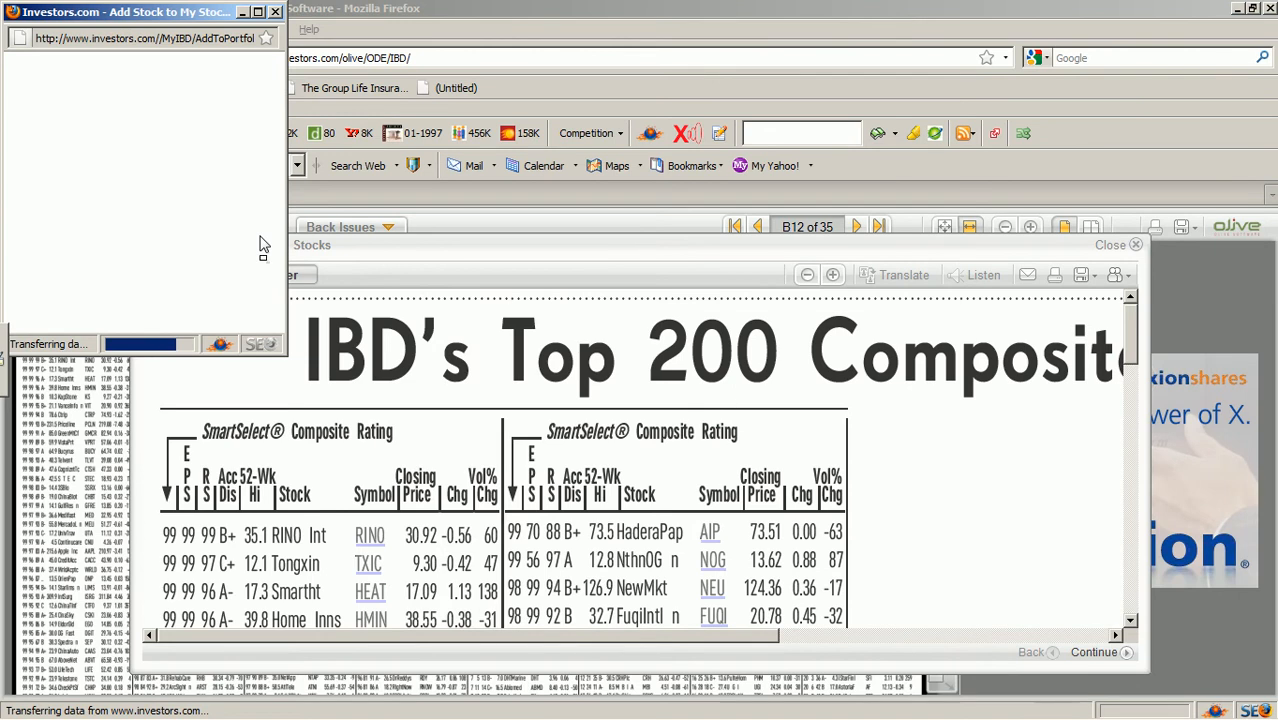
{"action": "left_click", "coordinate": [24, 99]}
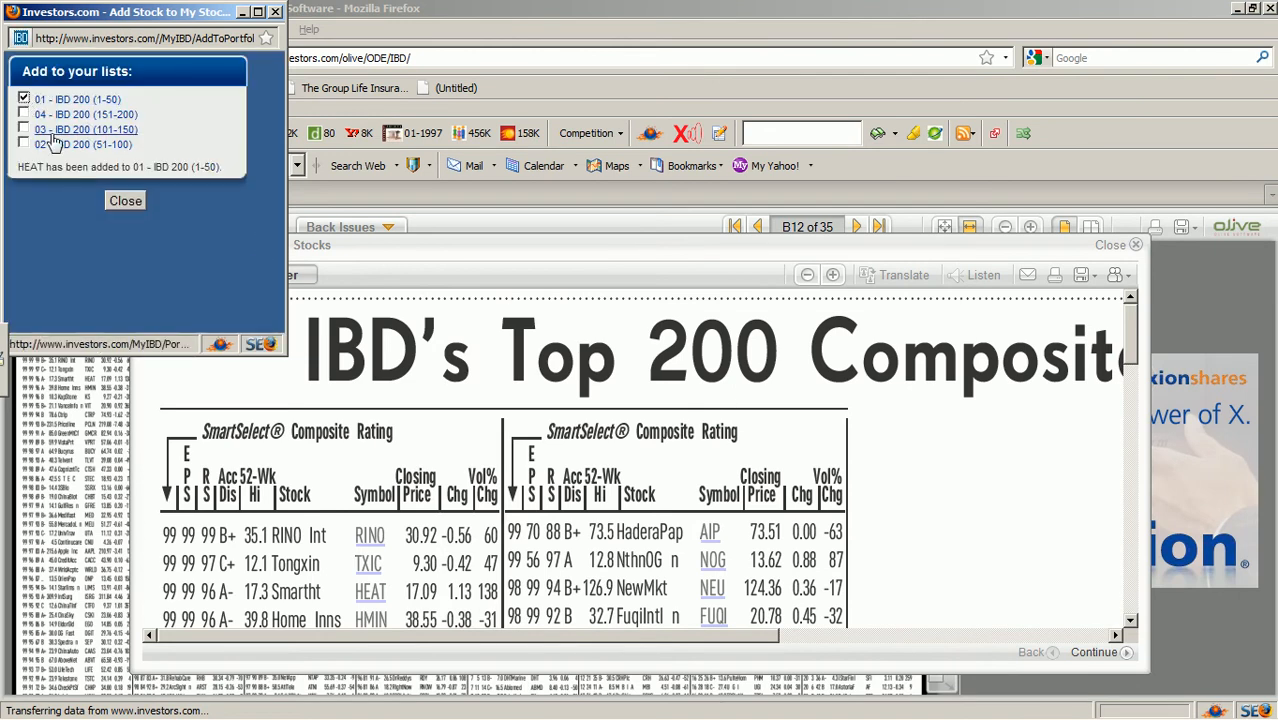
{"action": "left_click", "coordinate": [125, 203]}
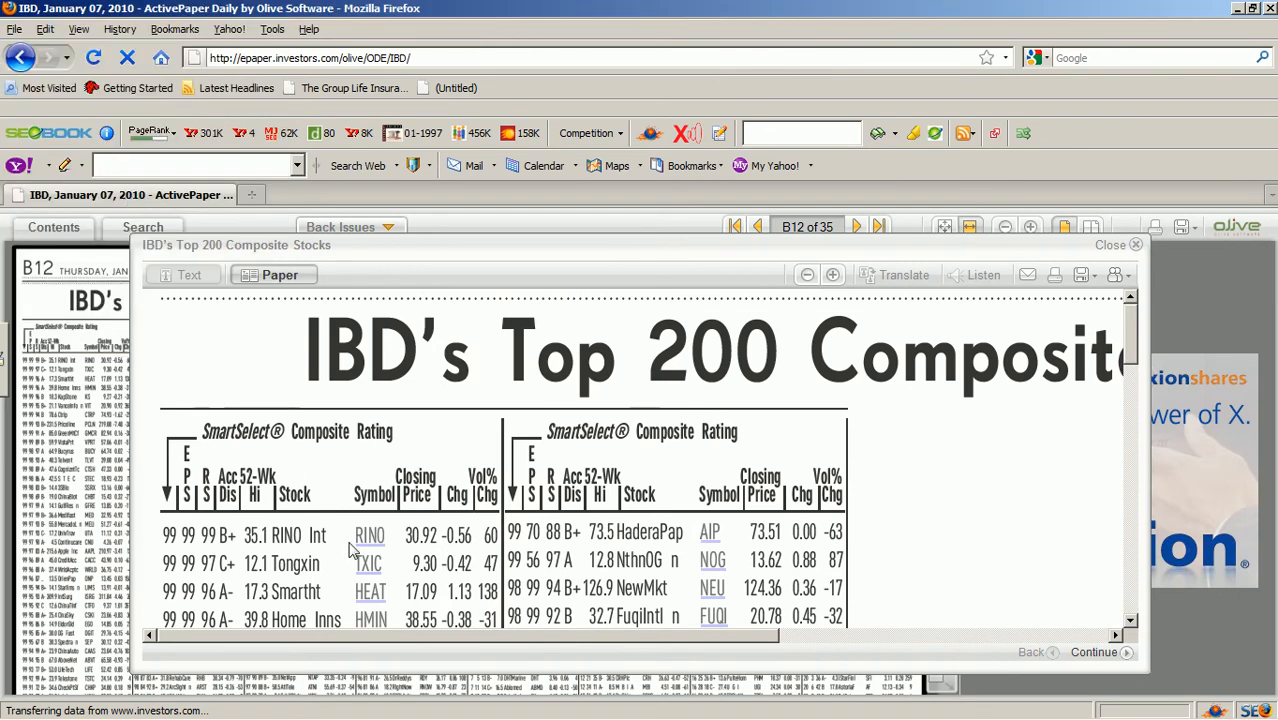
Add Home Inns (HMIN) to the stock list 01 - IBD 200 (1-50).
{"action": "mouse_move", "coordinate": [369, 622]}
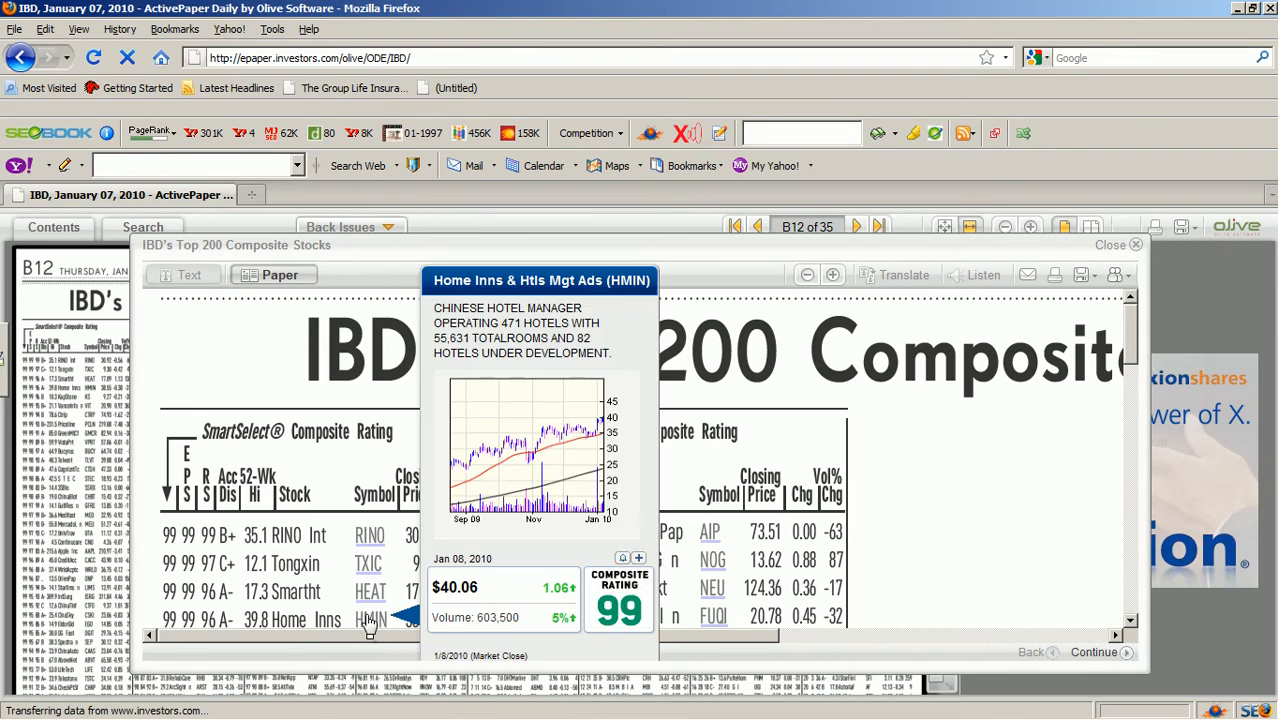
{"action": "left_click", "coordinate": [639, 559]}
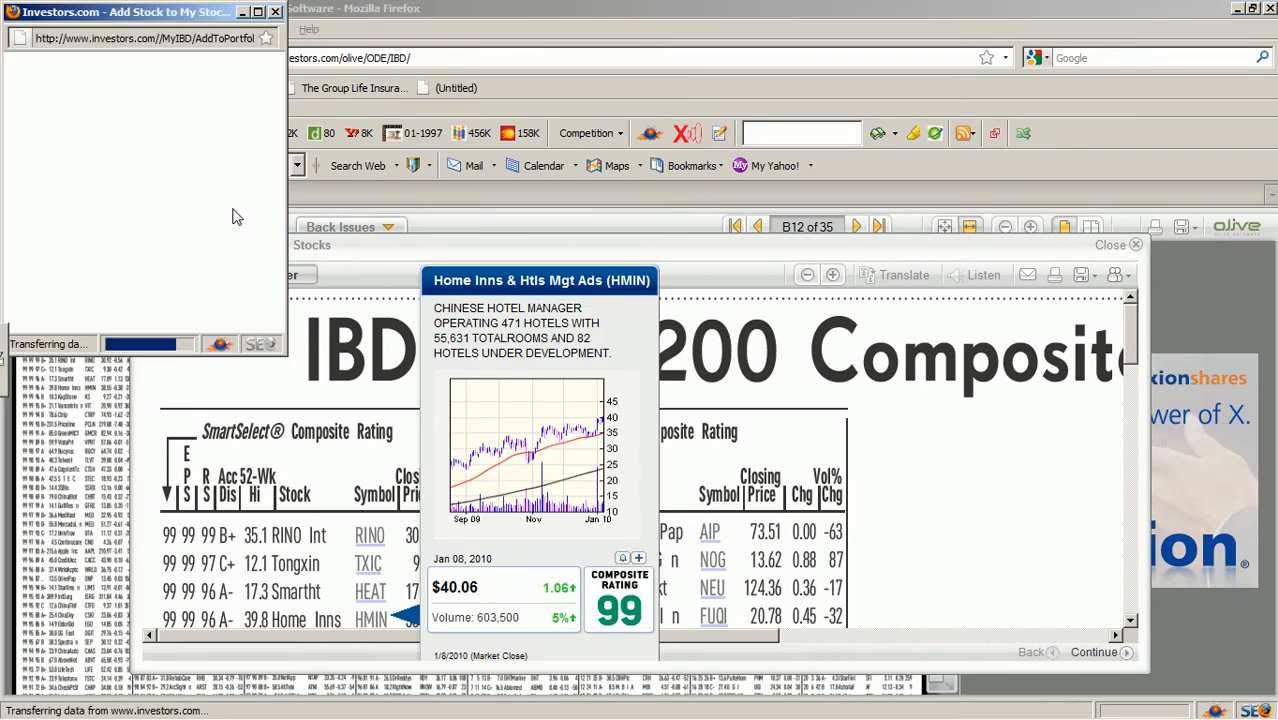
{"action": "left_click", "coordinate": [23, 98]}
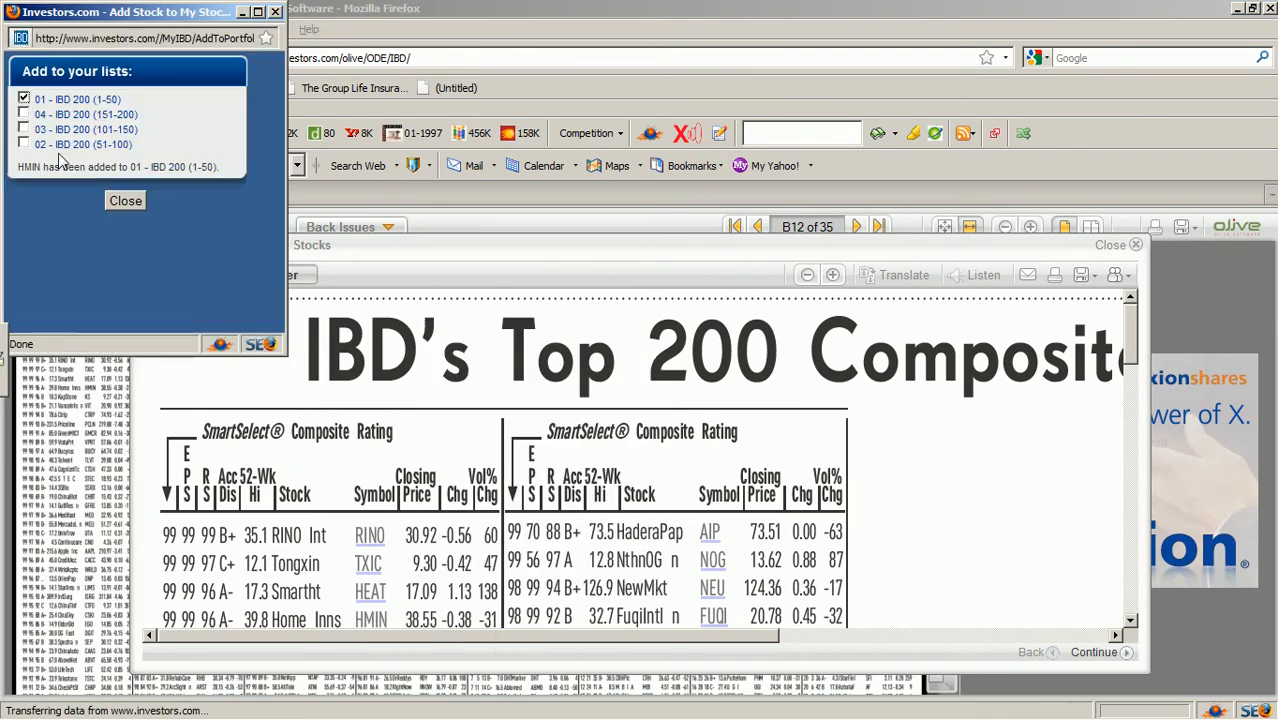
{"action": "left_click", "coordinate": [136, 203]}
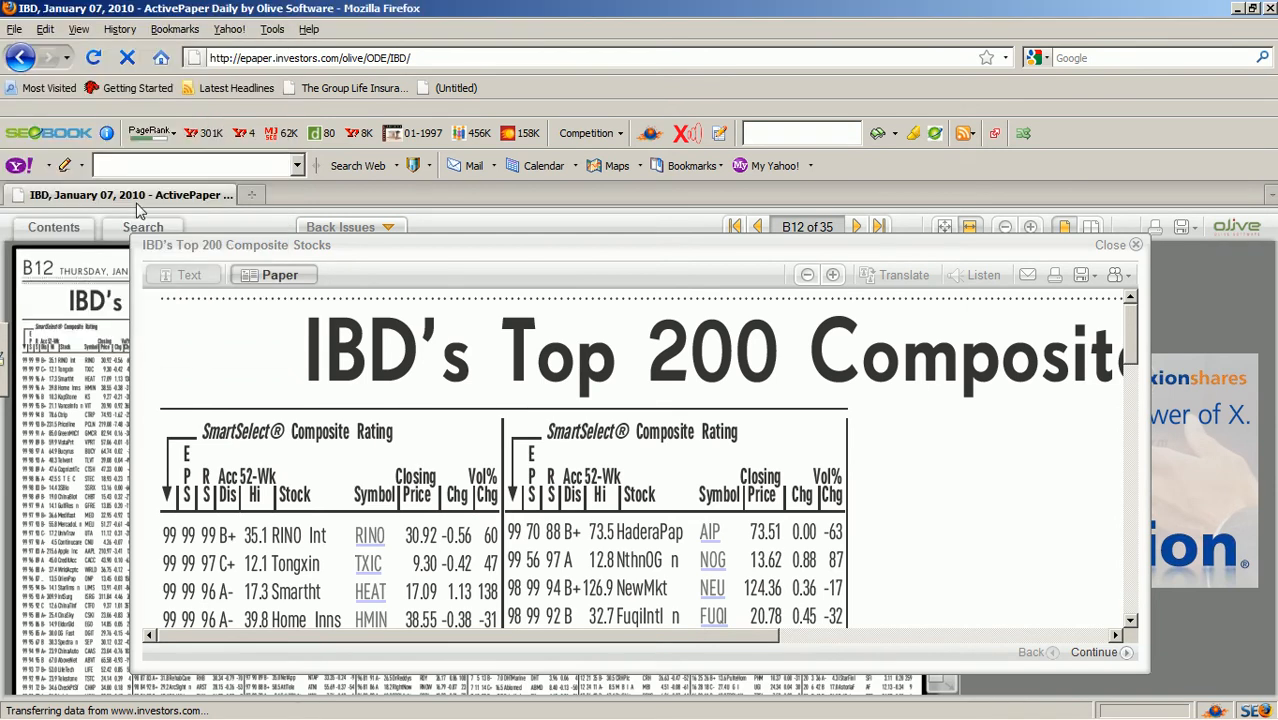
Add Kapstone Paper & Packaging (KS), further down the first column, to the stock list 01 - IBD 200 (1-50).
{"action": "left_click", "coordinate": [1130, 621]}
{"action": "left_click", "coordinate": [1130, 625]}
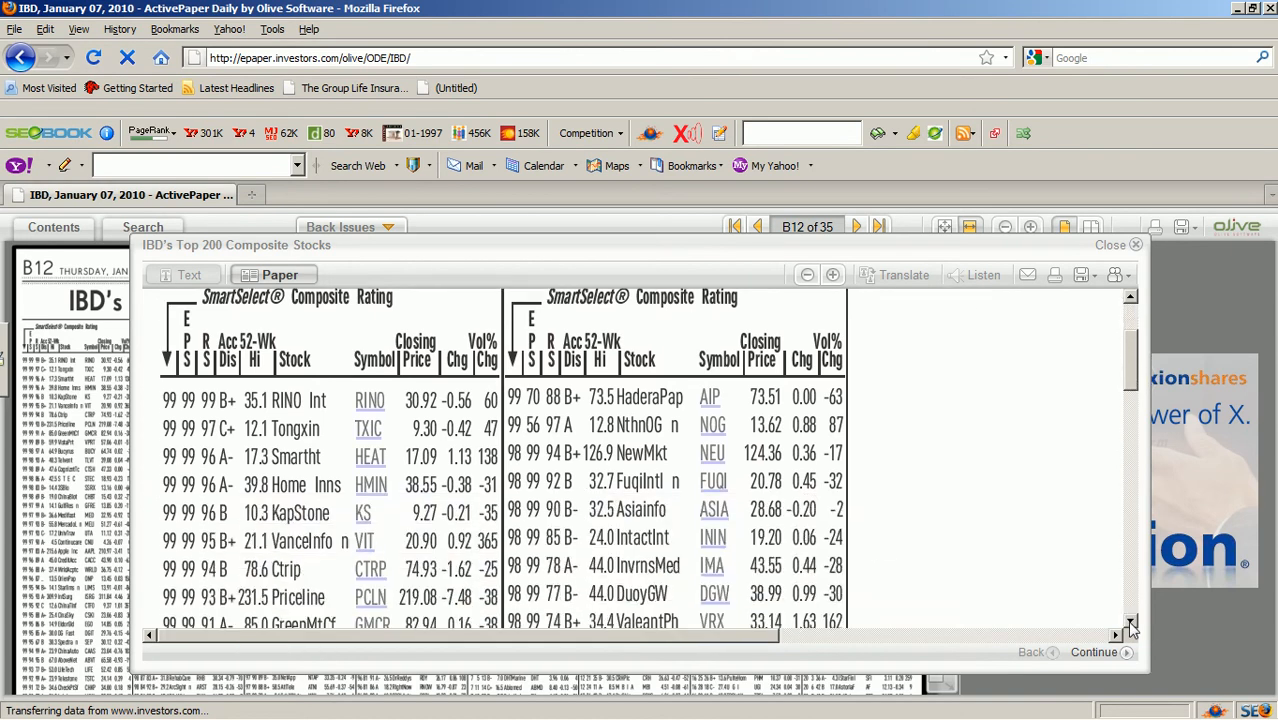
{"action": "mouse_move", "coordinate": [364, 515]}
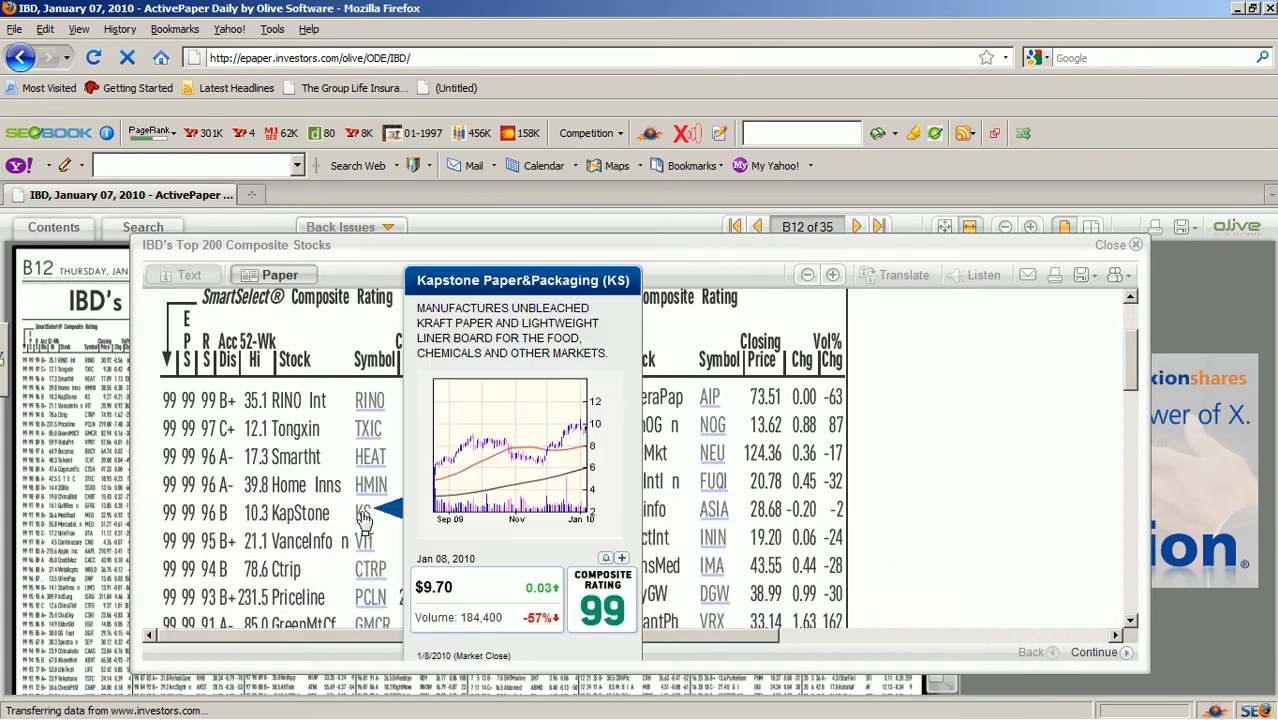
{"action": "left_click", "coordinate": [622, 559]}
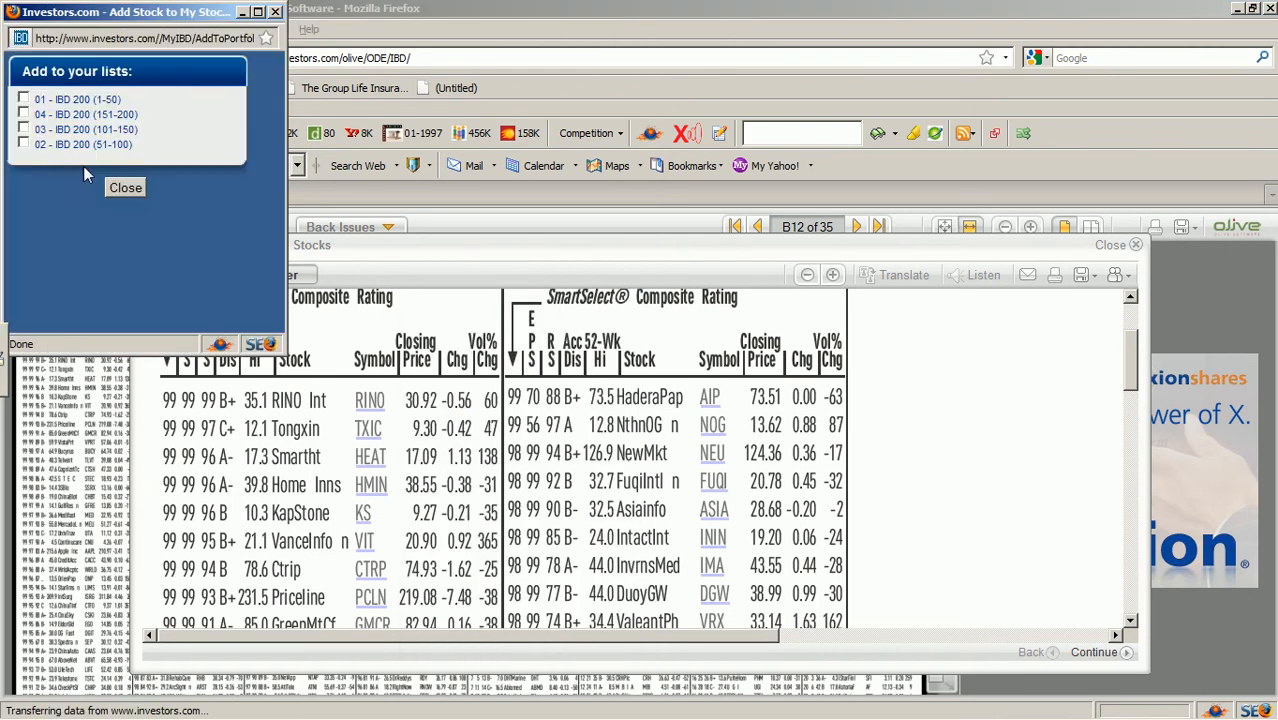
{"action": "left_click", "coordinate": [23, 99]}
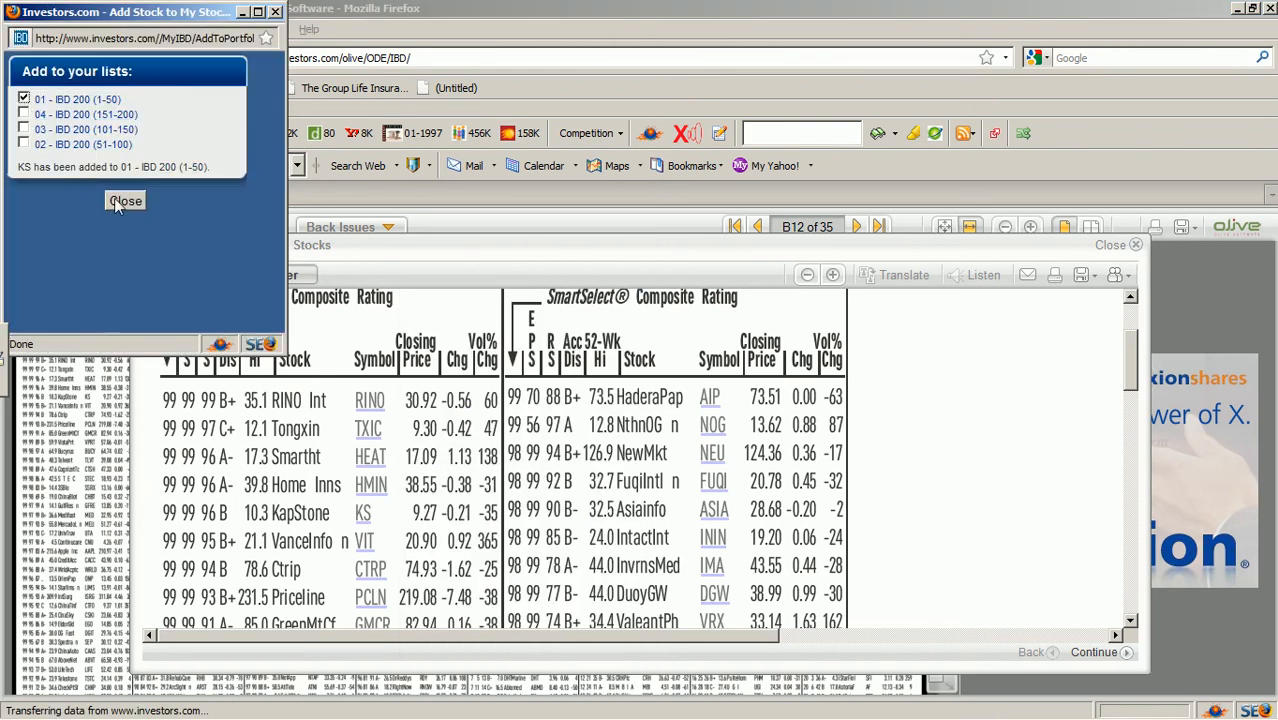
{"action": "left_click", "coordinate": [125, 202]}
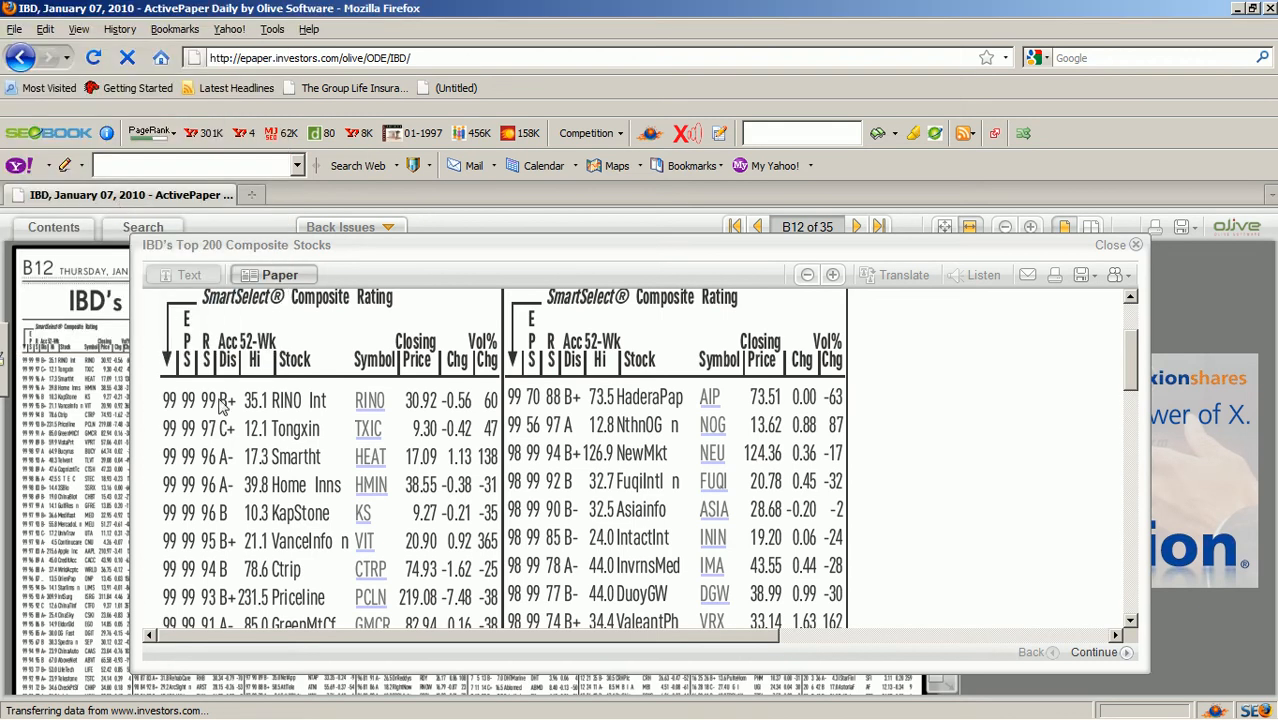
Add Vanceinfo Tech (VIT) to the stock list 01 - IBD 200 (1-50).
{"action": "mouse_move", "coordinate": [364, 553]}
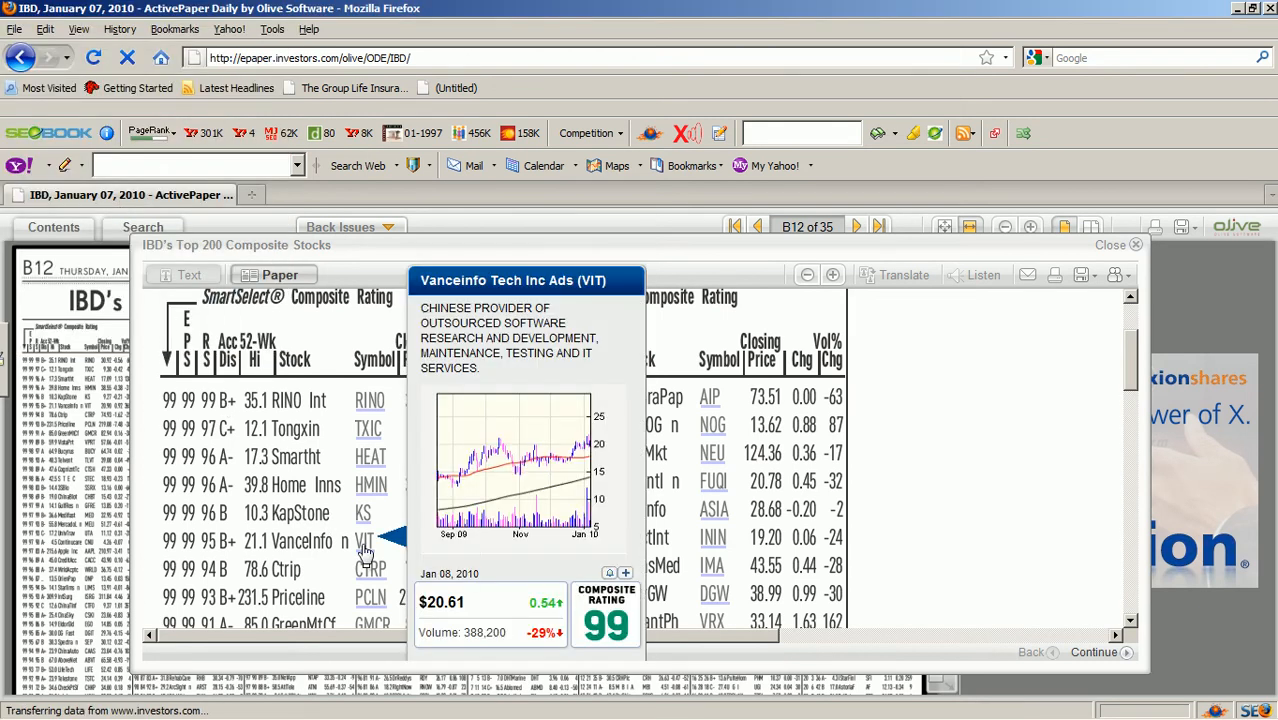
{"action": "left_click", "coordinate": [626, 575]}
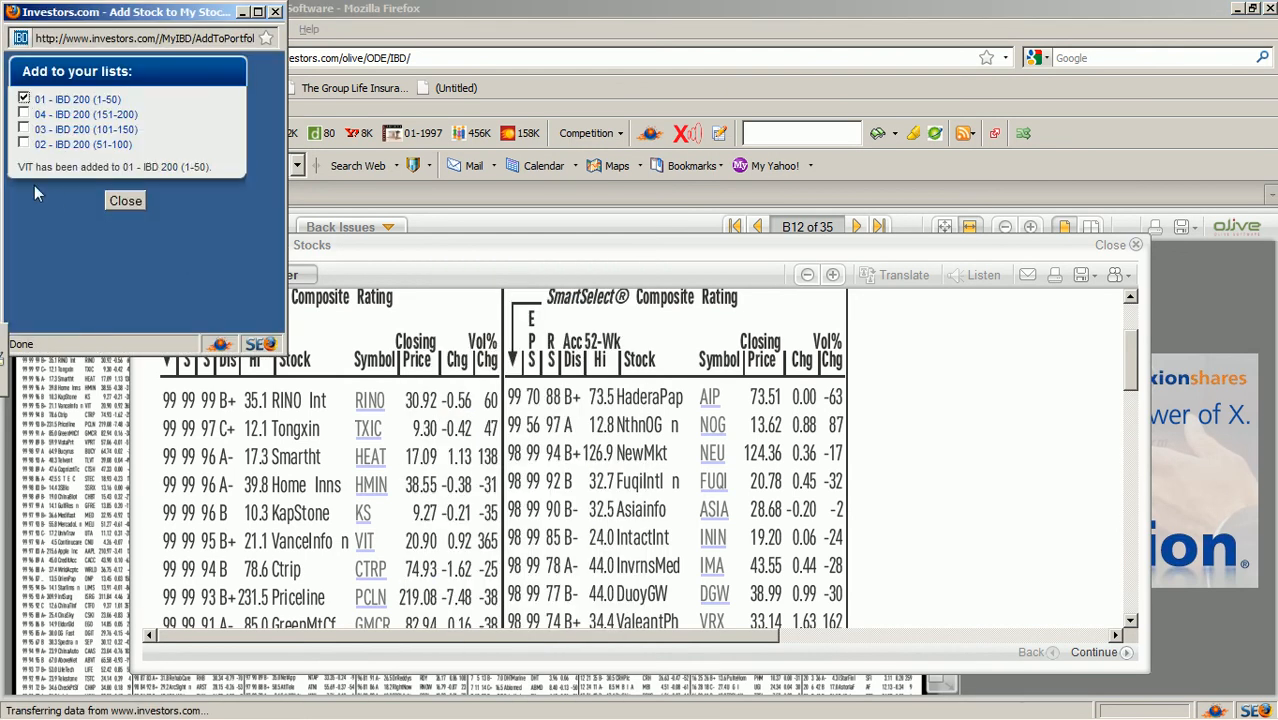
{"action": "left_click", "coordinate": [125, 201]}
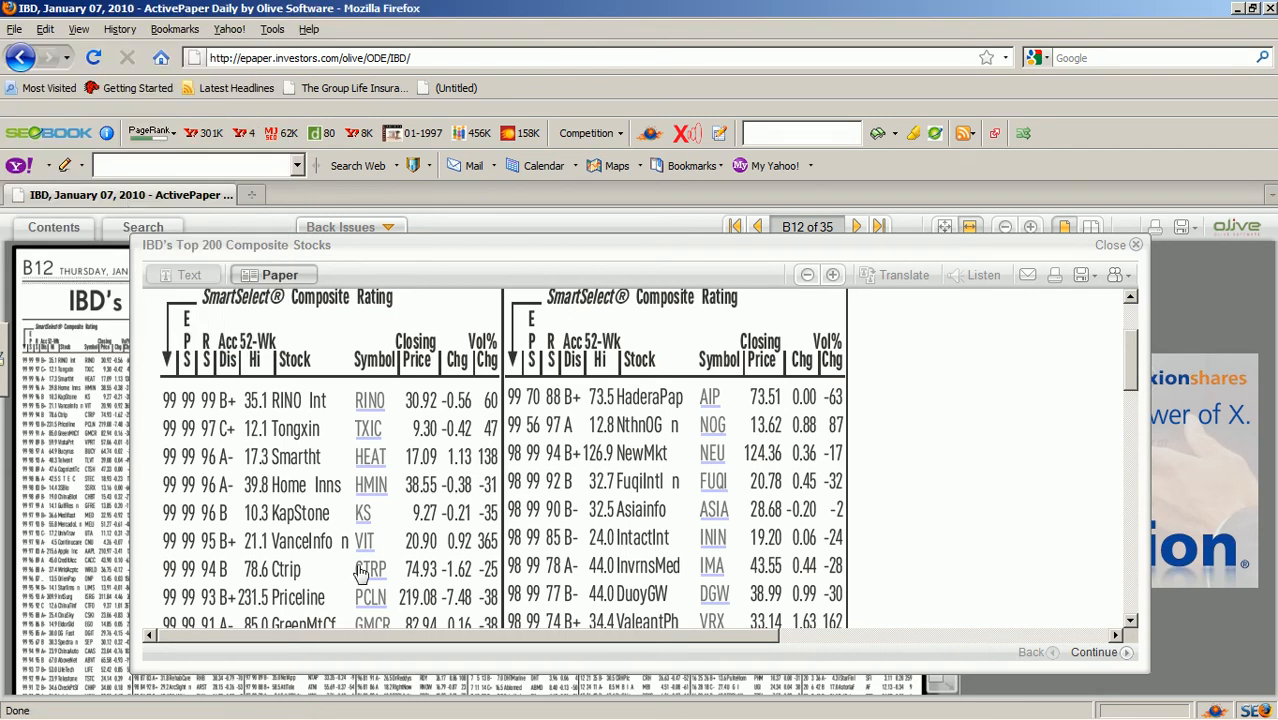
Add Ctrip.com (CTRP) to the stock list 01 - IBD 200 (1-50).
{"action": "mouse_move", "coordinate": [361, 572]}
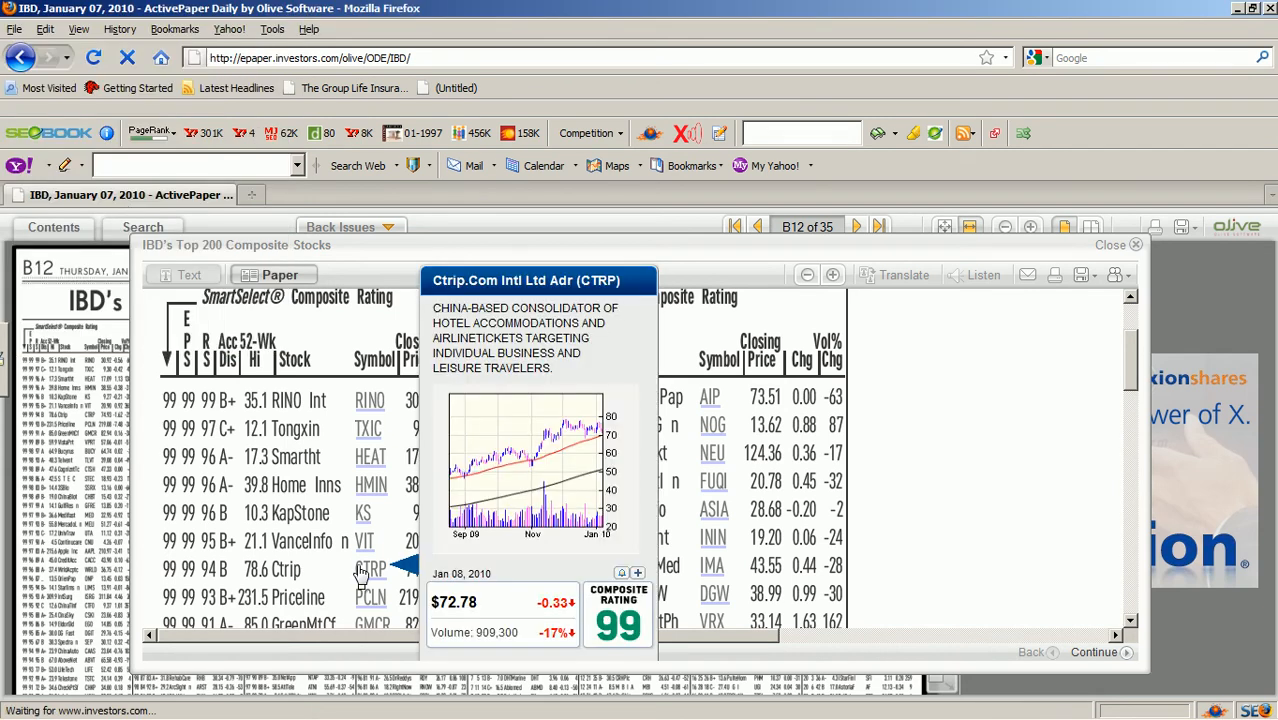
{"action": "left_click", "coordinate": [638, 577]}
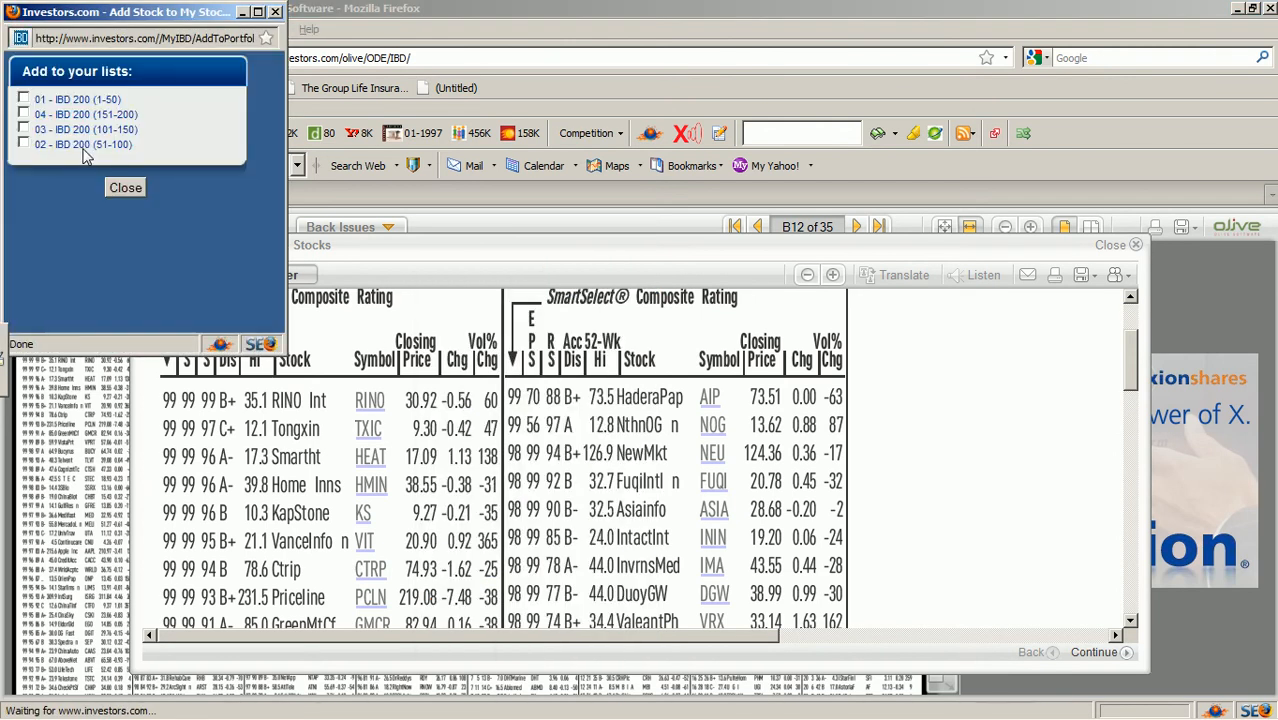
{"action": "left_click", "coordinate": [24, 99]}
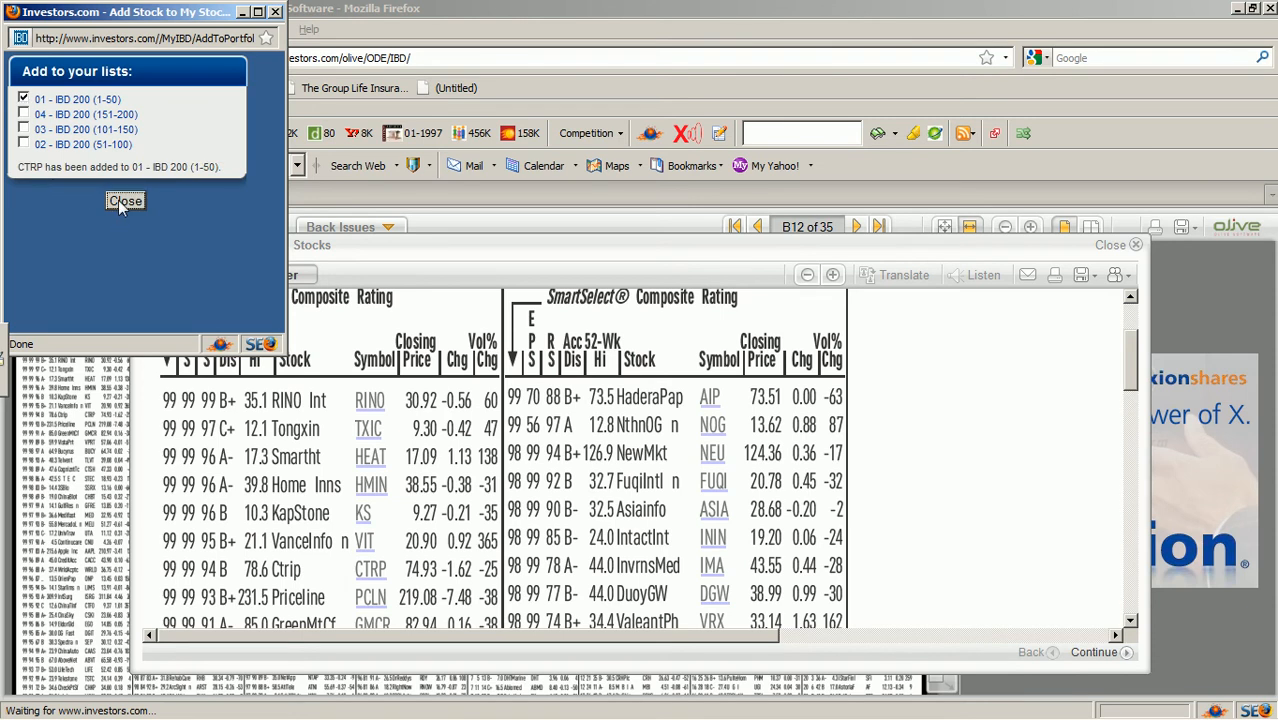
{"action": "left_click", "coordinate": [120, 201]}
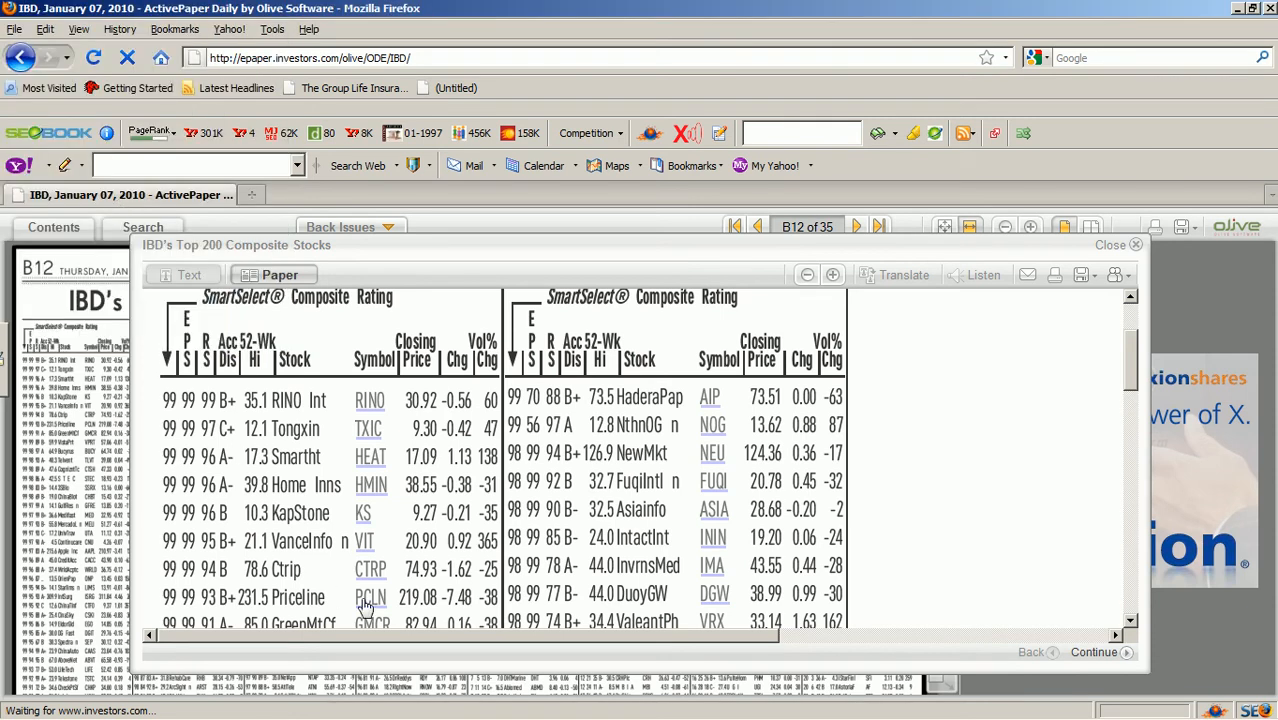
Add Priceline.com (PCLN) to the stock list 01 - IBD 200 (1-50).
{"action": "mouse_move", "coordinate": [366, 600]}
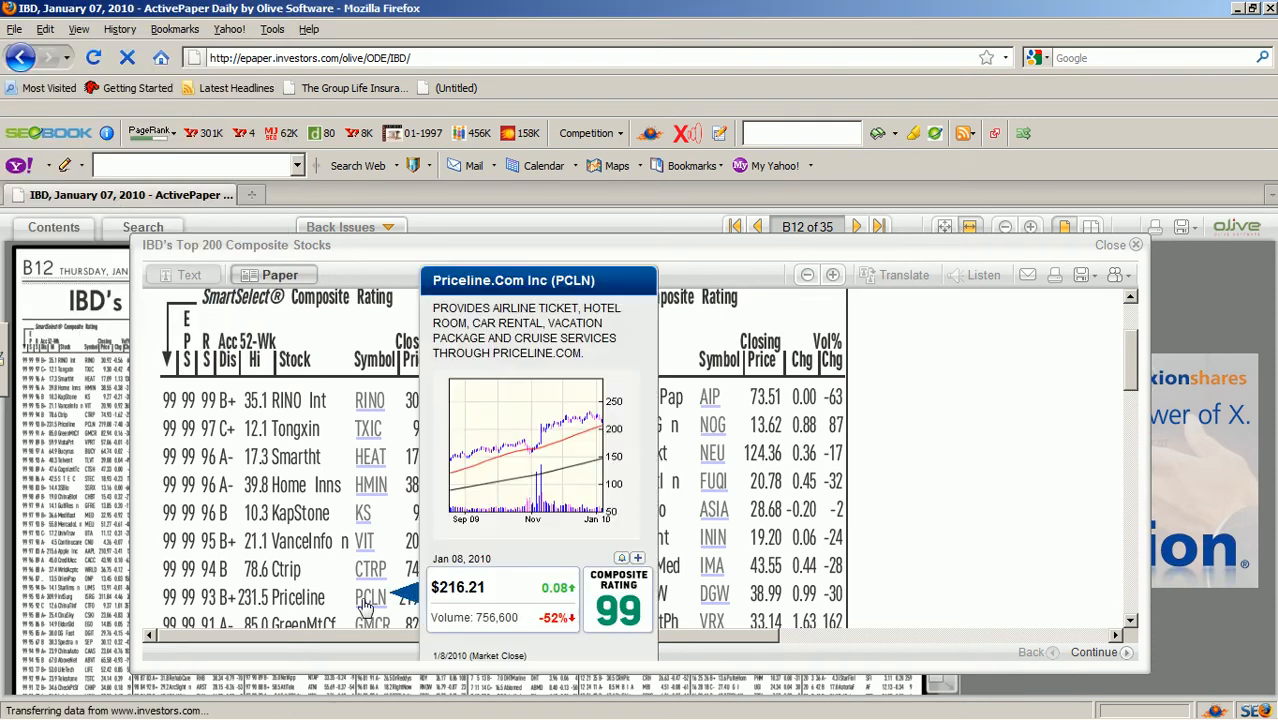
{"action": "left_click", "coordinate": [637, 558]}
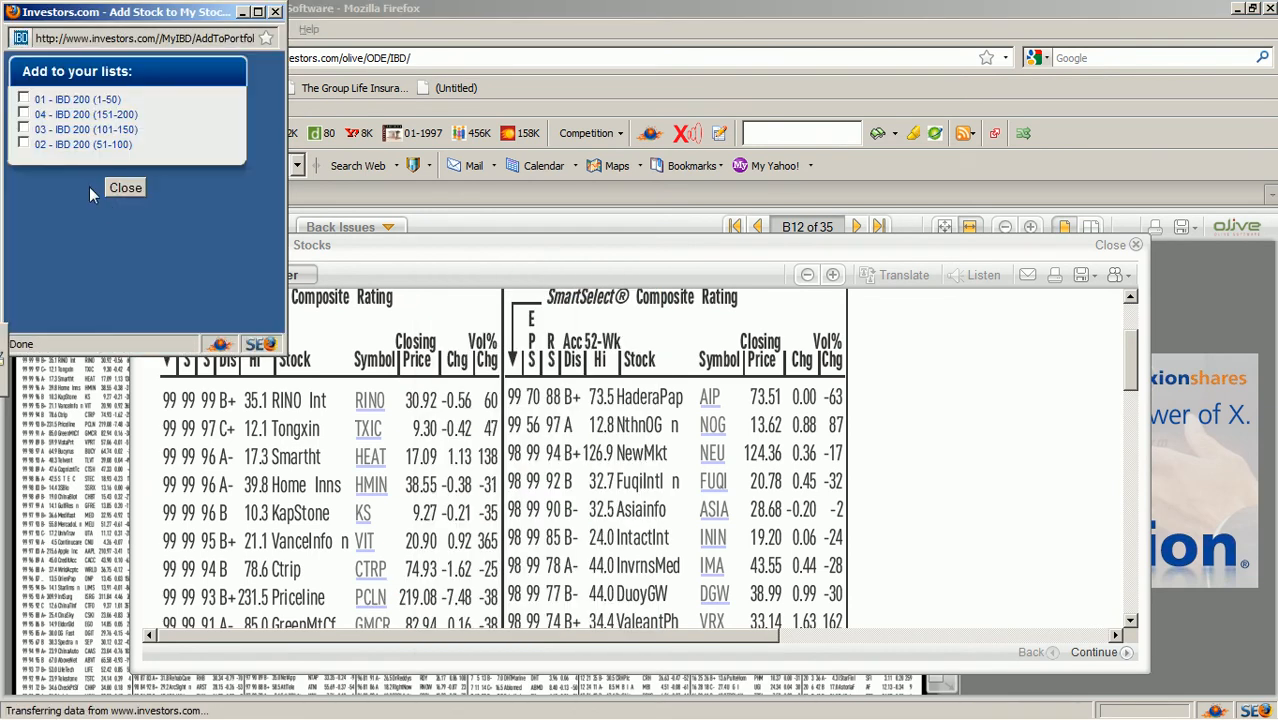
{"action": "left_click", "coordinate": [23, 99]}
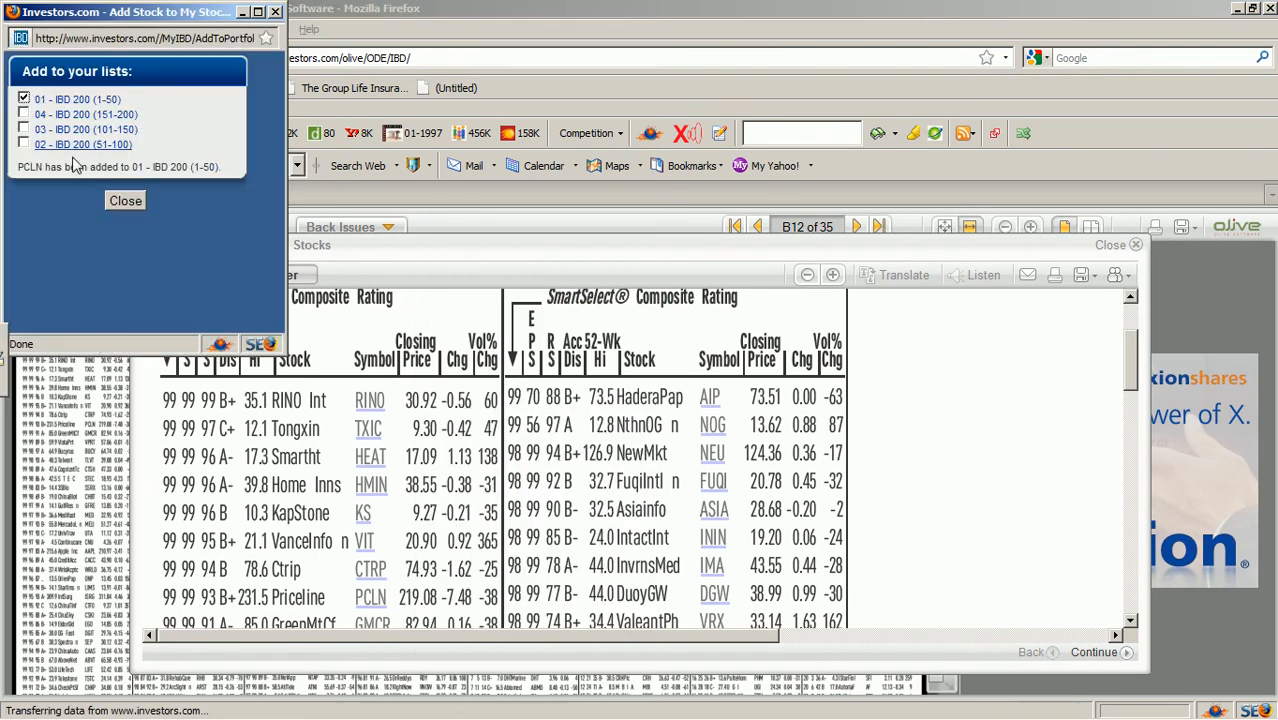
{"action": "left_click", "coordinate": [118, 202]}
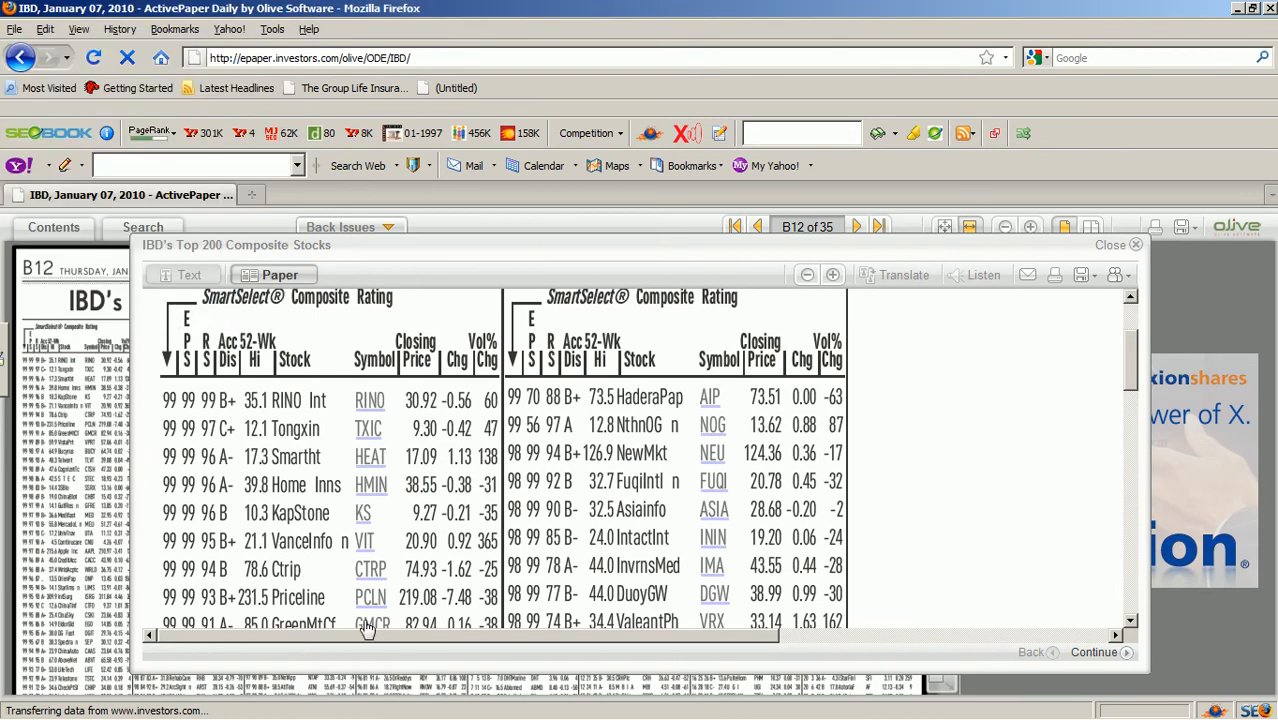
Add Green Mtn Coffee Roastrs (GMCR) to the stock list 01 - IBD 200 (1-50).
{"action": "mouse_move", "coordinate": [369, 627]}
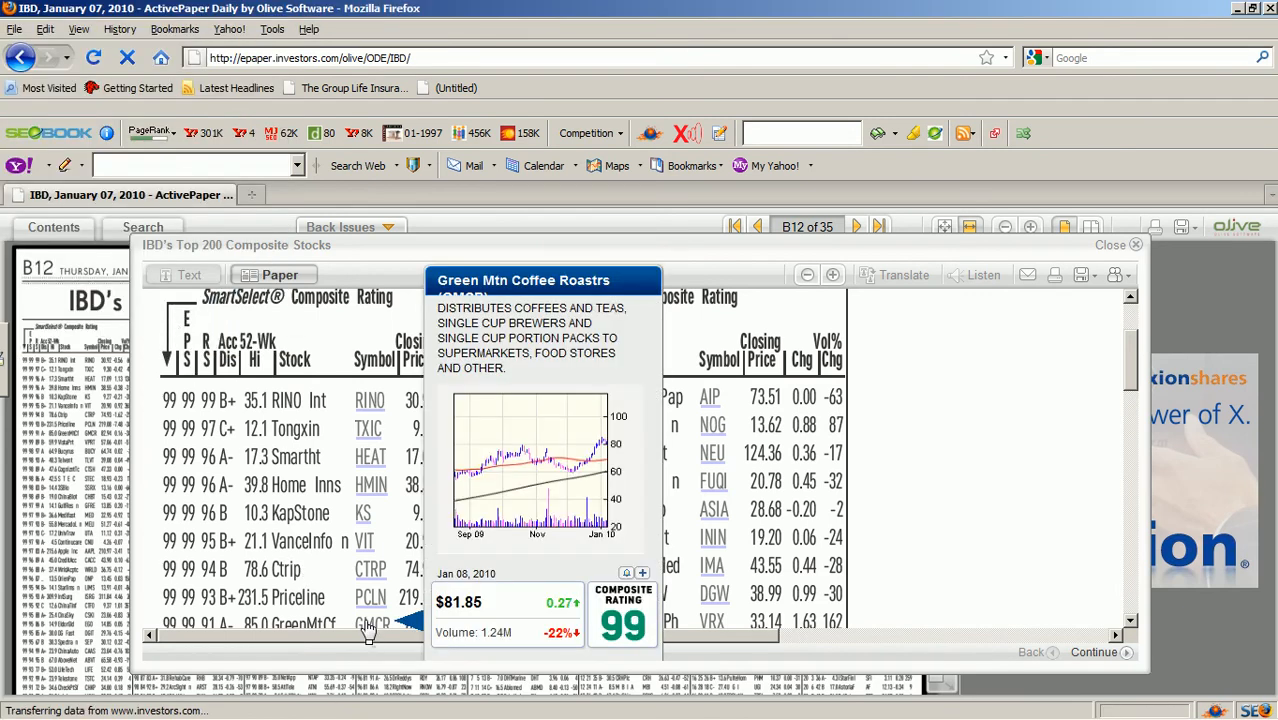
{"action": "left_click", "coordinate": [642, 575]}
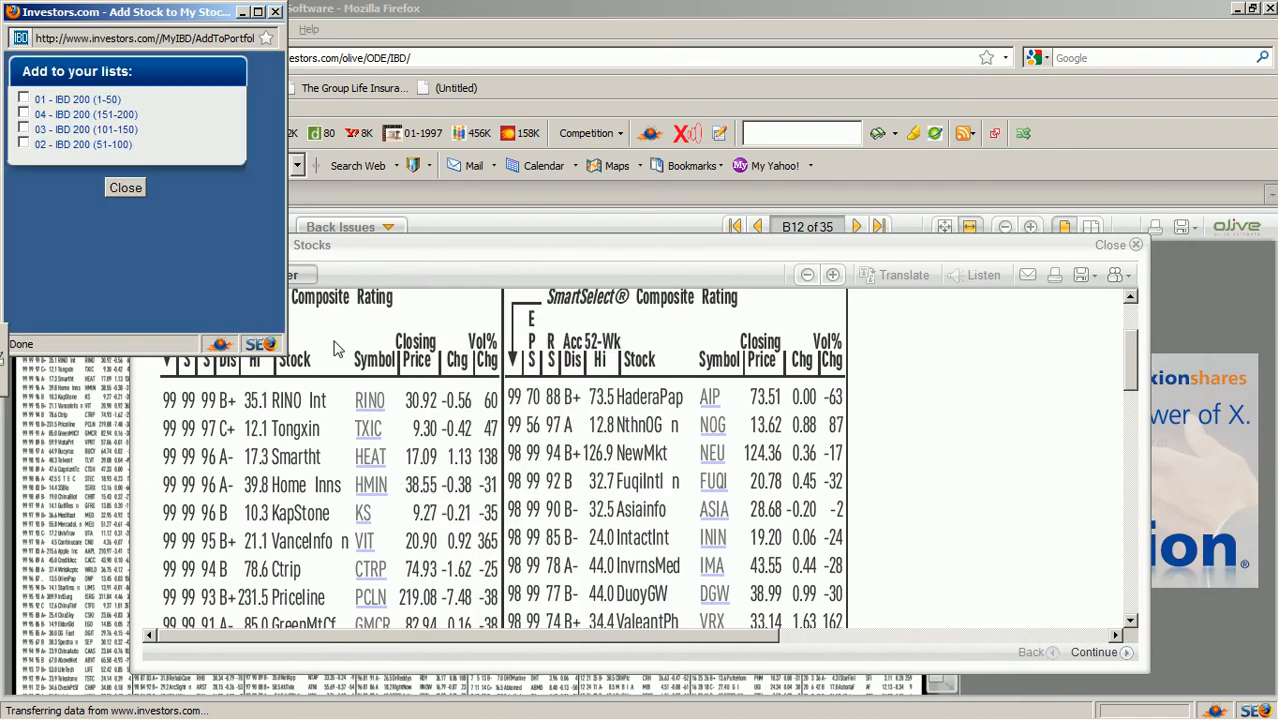
{"action": "left_click", "coordinate": [24, 99]}
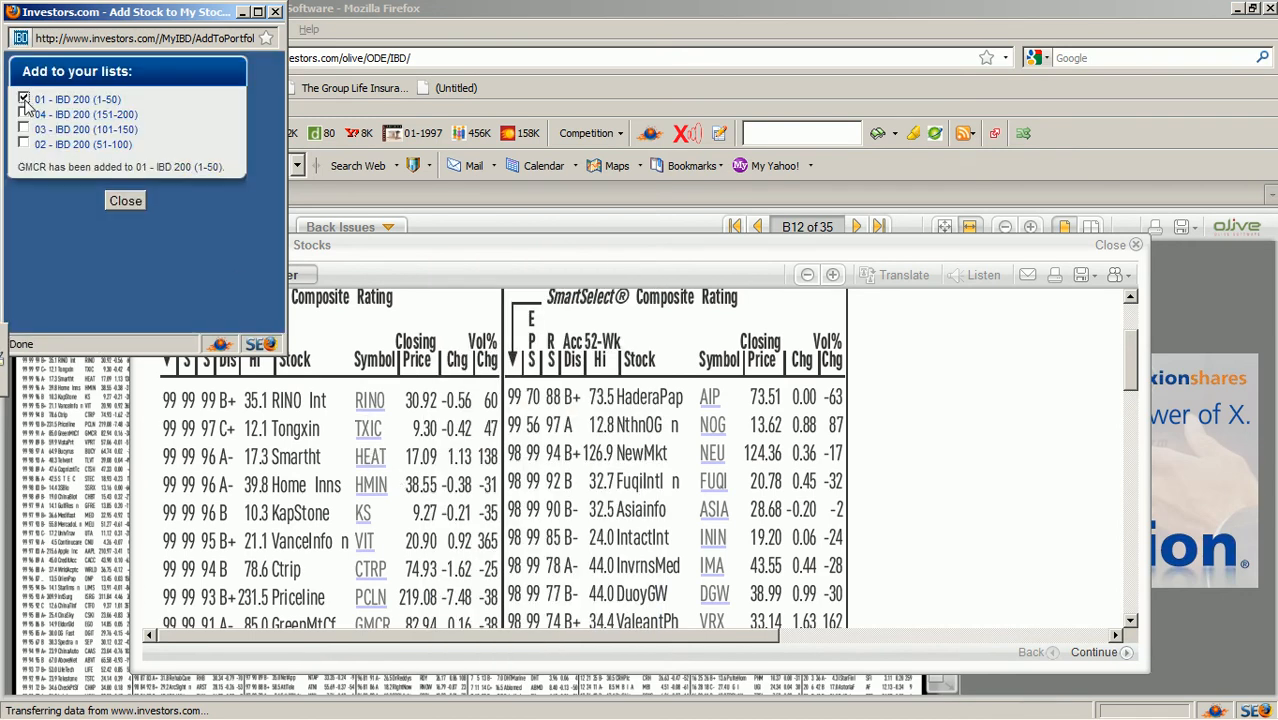
{"action": "left_click", "coordinate": [124, 201]}
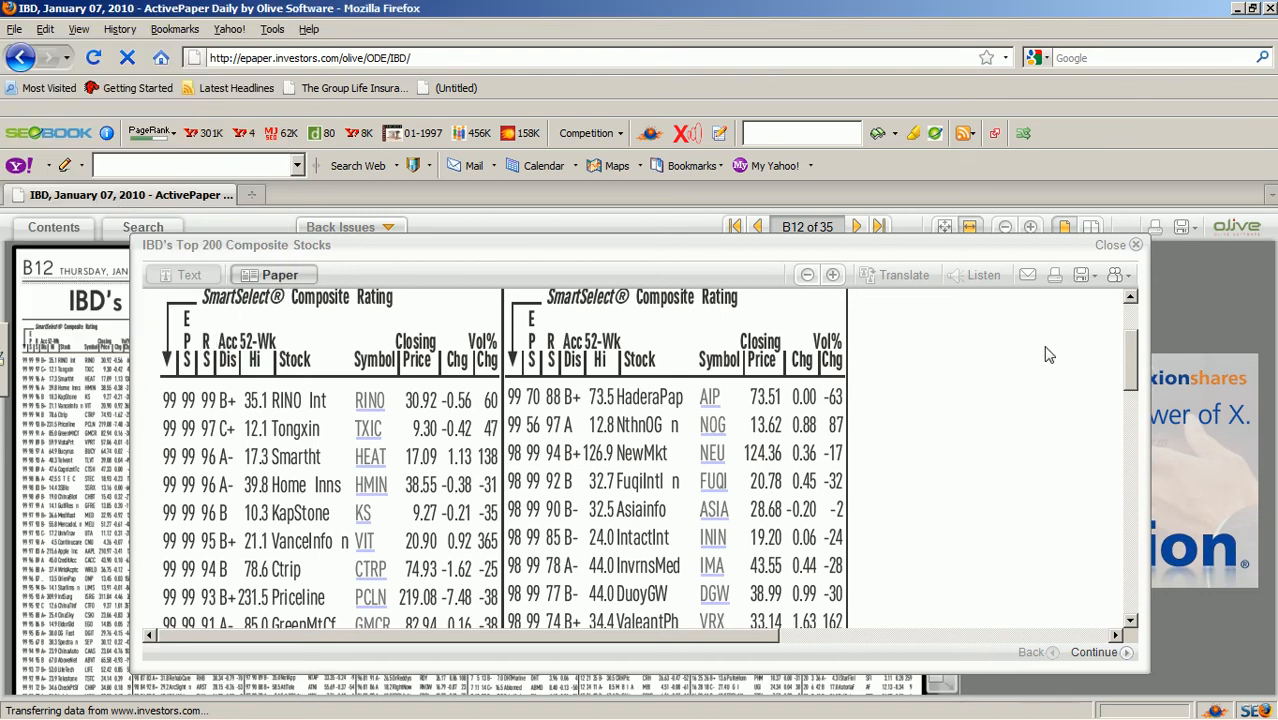
Continue to the second part of the Top 200 table and print all parts of the article to the PaperPort Image Printer.
{"action": "left_click", "coordinate": [1127, 664]}
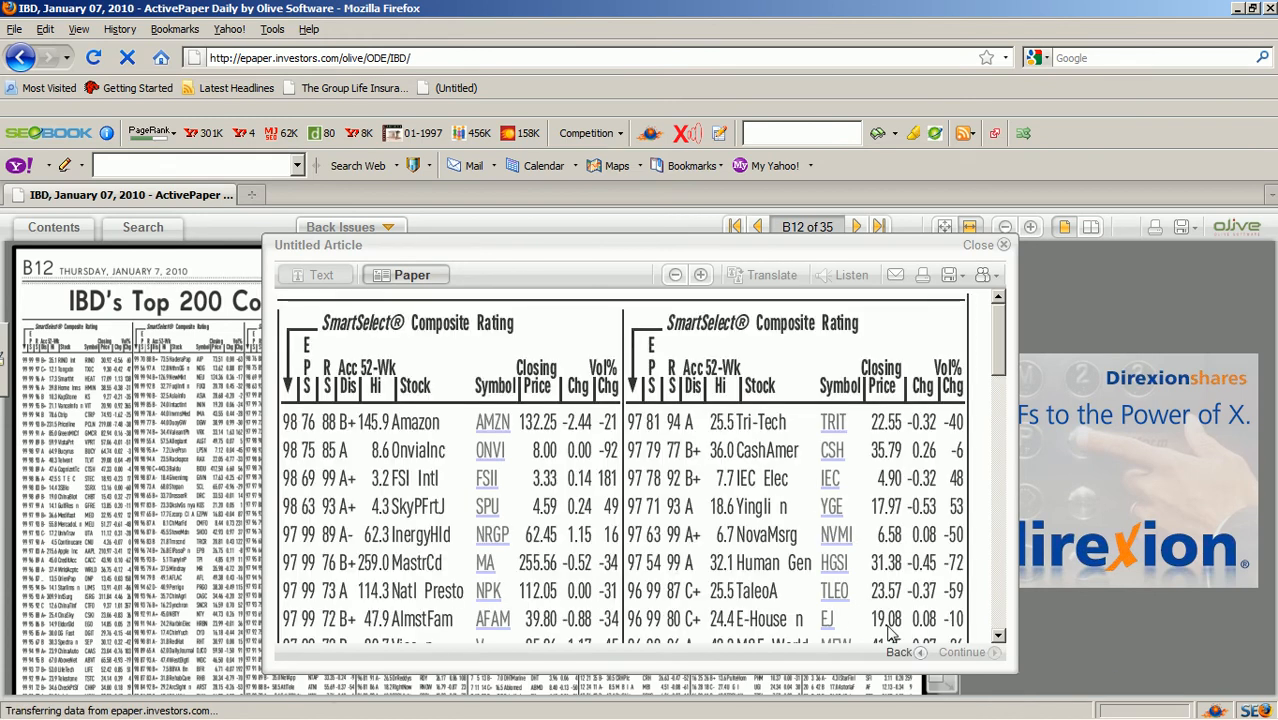
{"action": "left_click", "coordinate": [923, 279]}
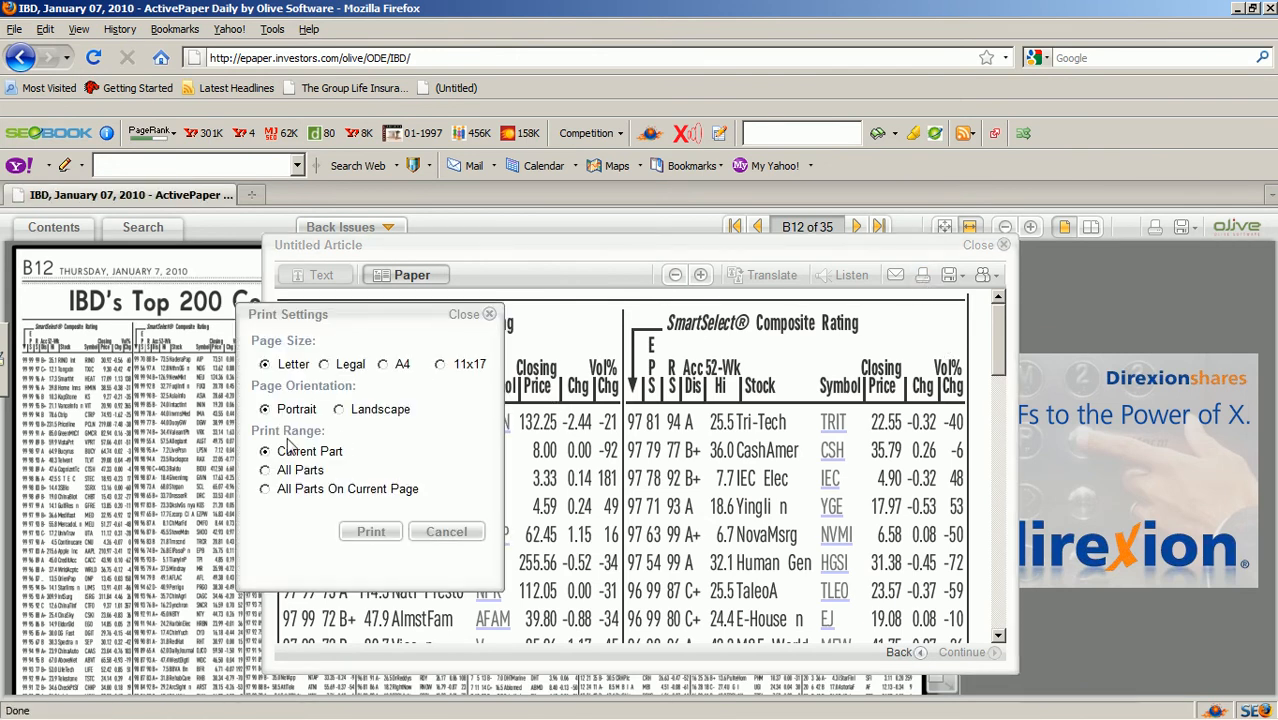
{"action": "left_click", "coordinate": [264, 470]}
{"action": "left_click", "coordinate": [371, 533]}
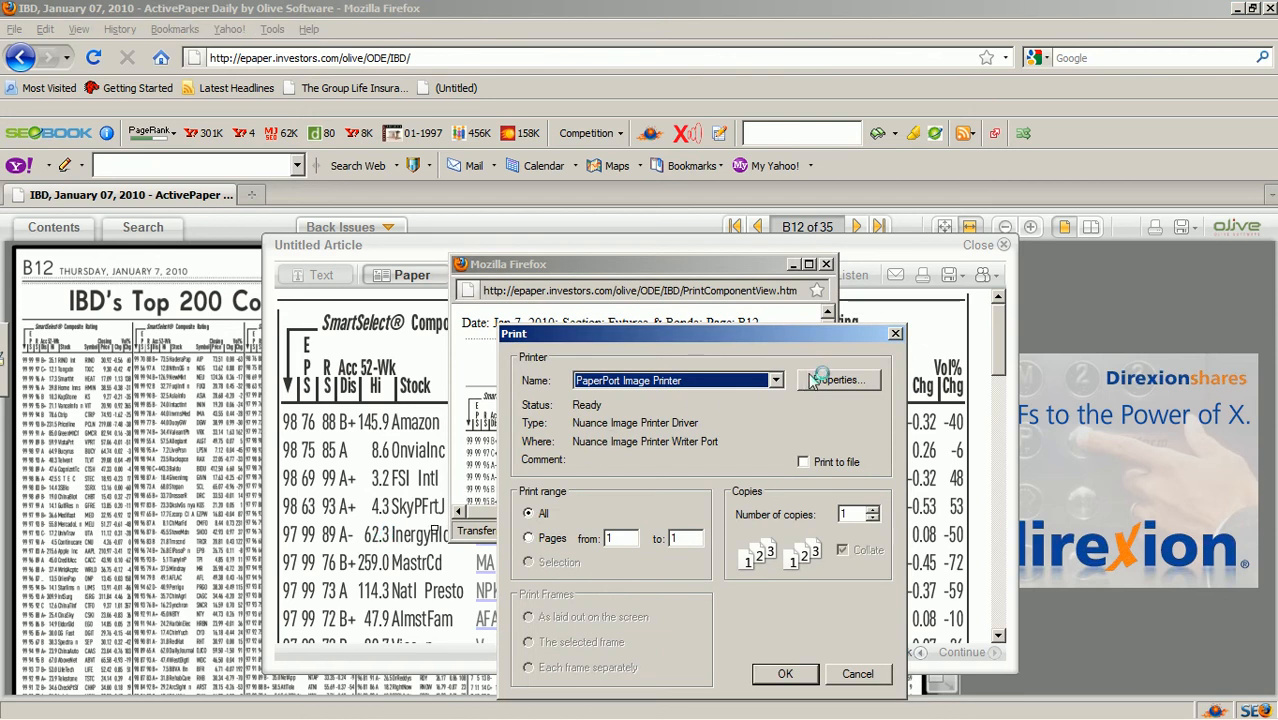
{"action": "left_click", "coordinate": [778, 673]}
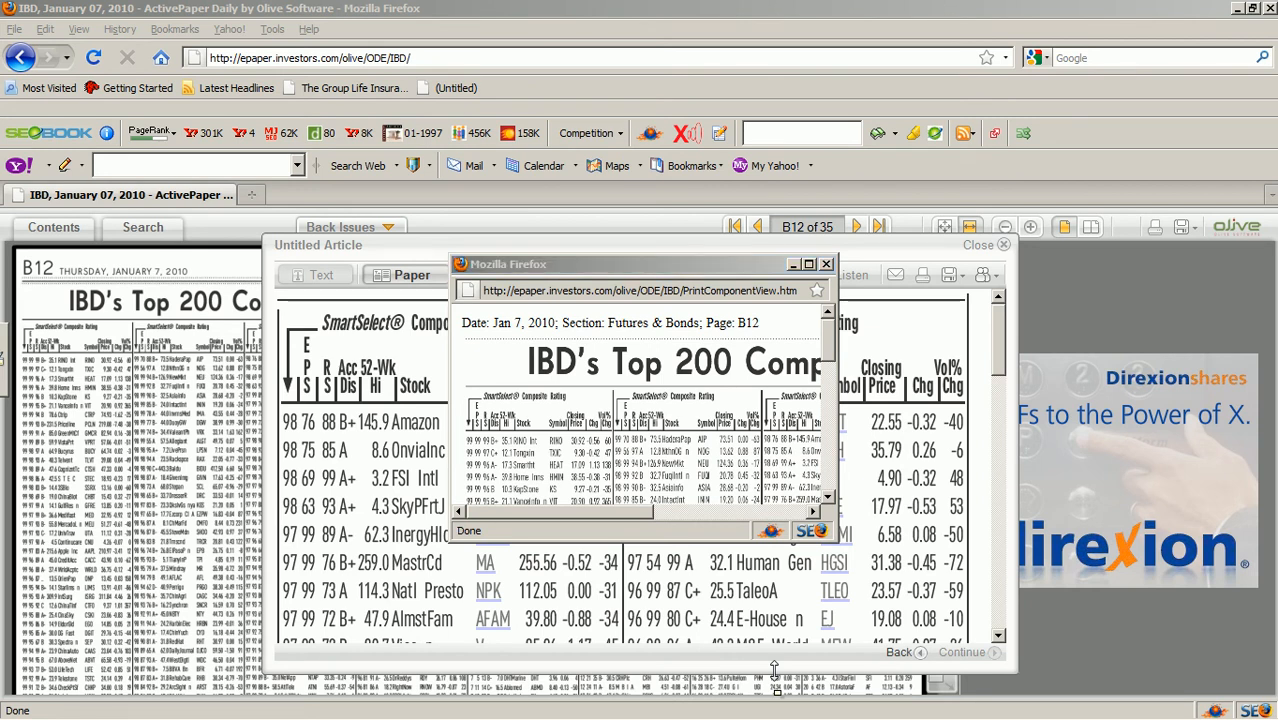
Switch to PaperPort, view the printed Top 200 Composite Stocks PDF in full, and close the page viewer.
{"action": "mouse_move", "coordinate": [735, 716]}
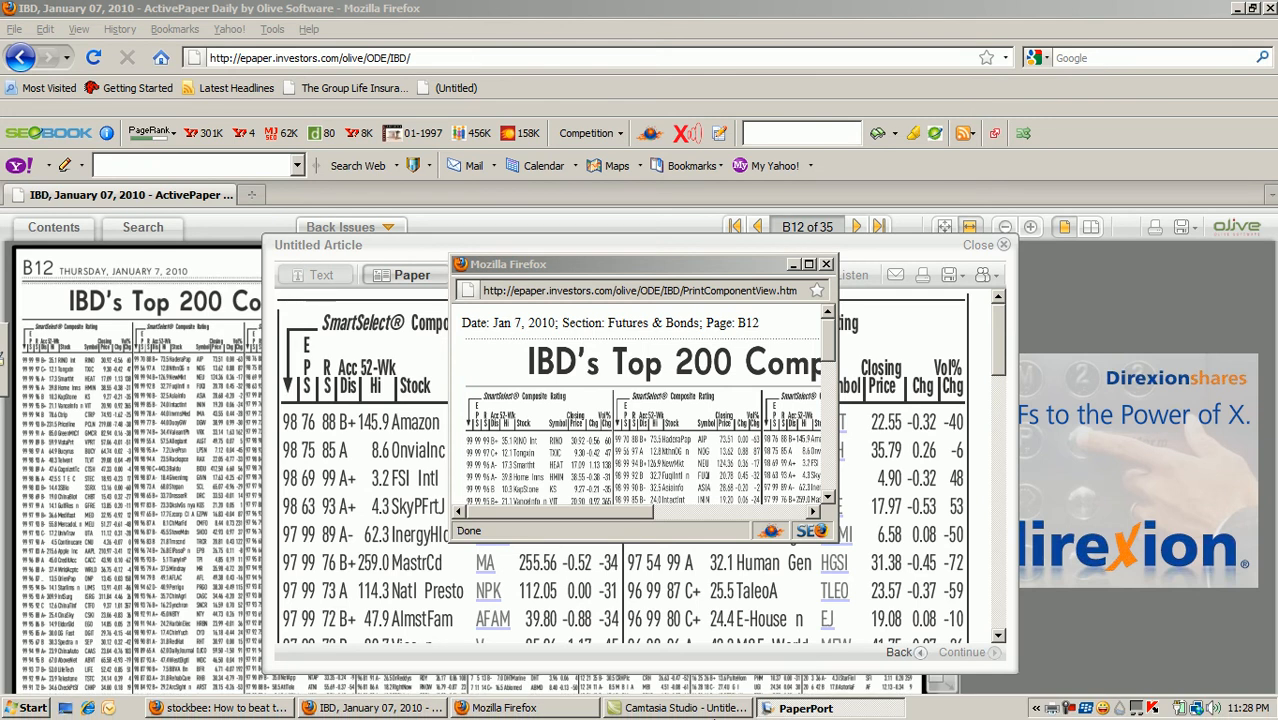
{"action": "left_click", "coordinate": [805, 708]}
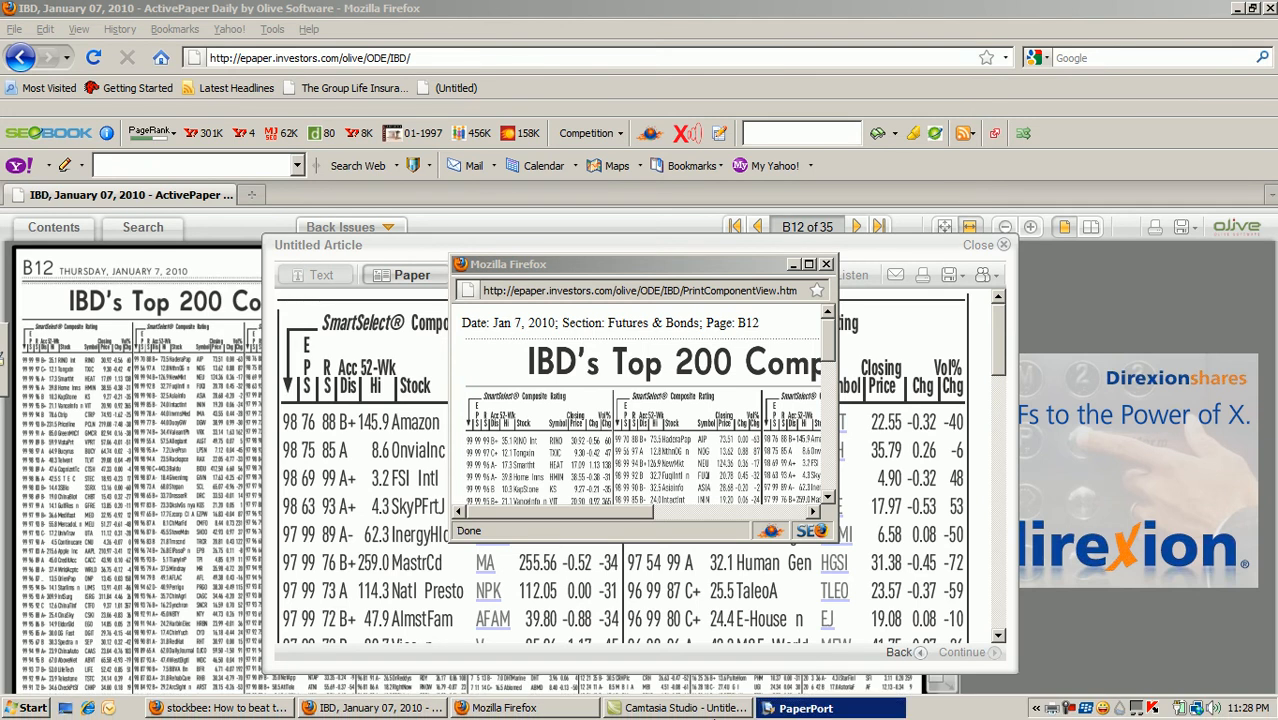
{"action": "left_click", "coordinate": [776, 712]}
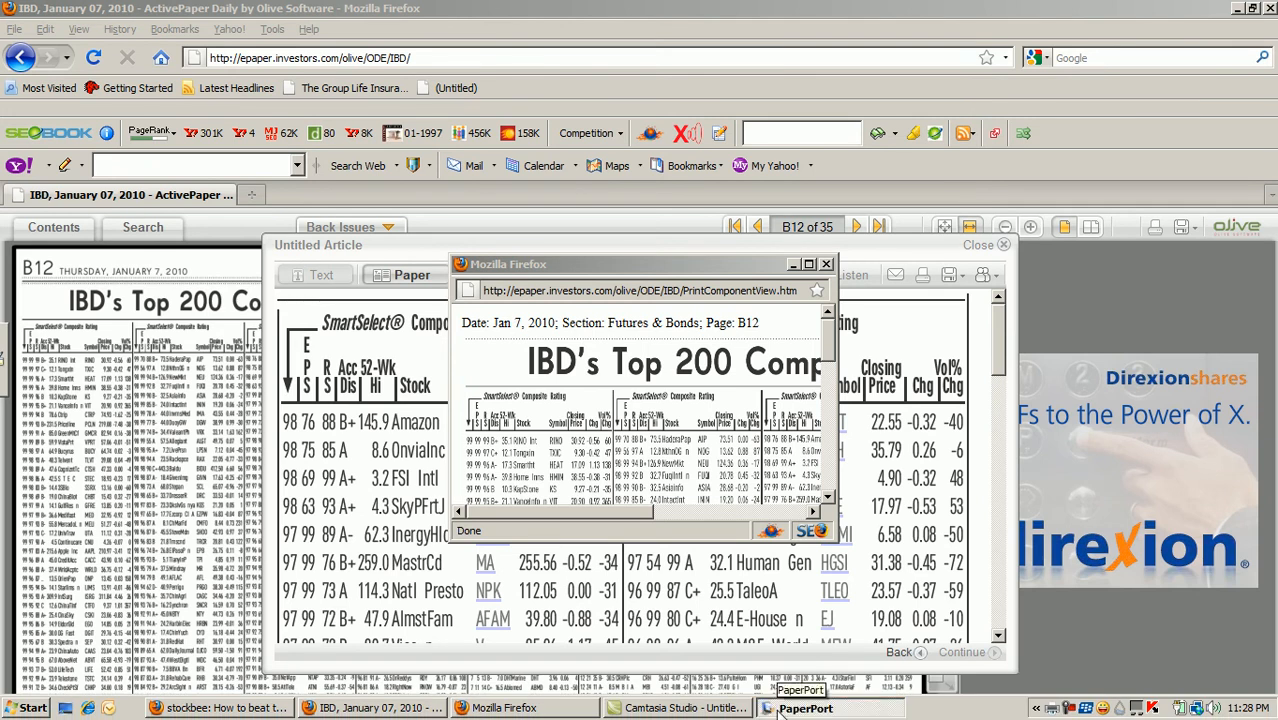
{"action": "left_click", "coordinate": [778, 712]}
{"action": "left_click", "coordinate": [779, 712]}
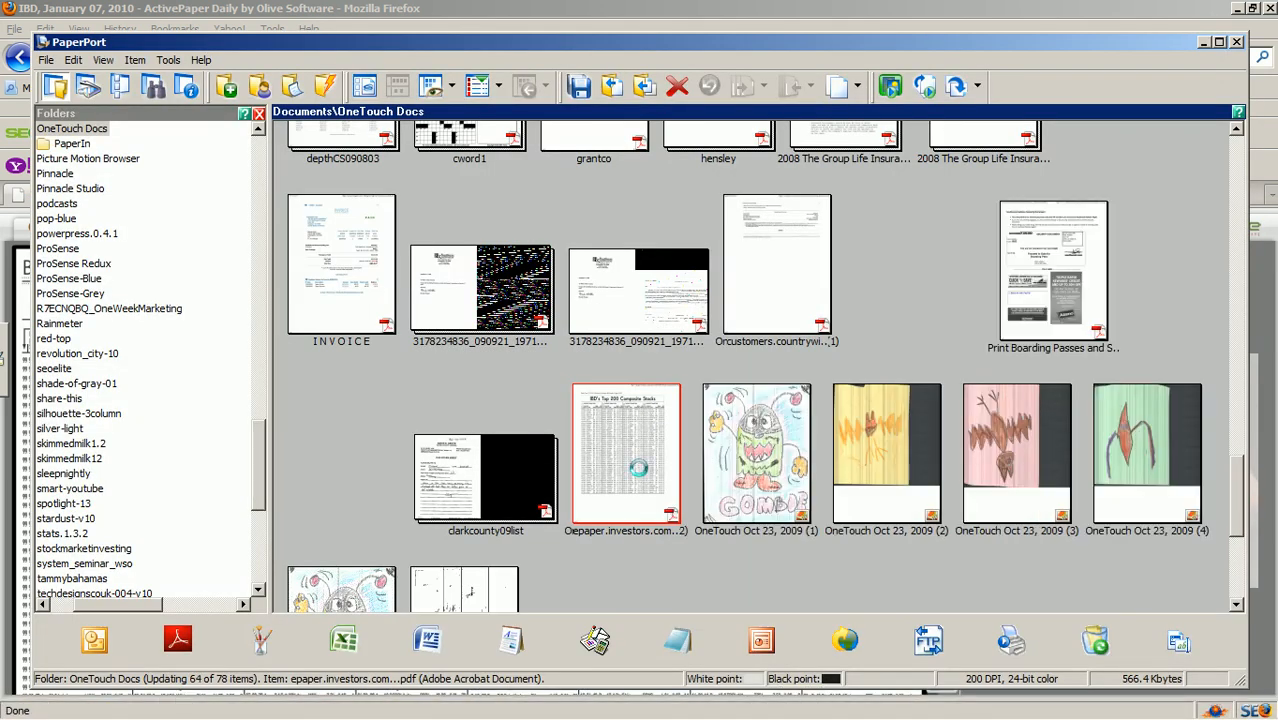
{"action": "double_click", "coordinate": [641, 476]}
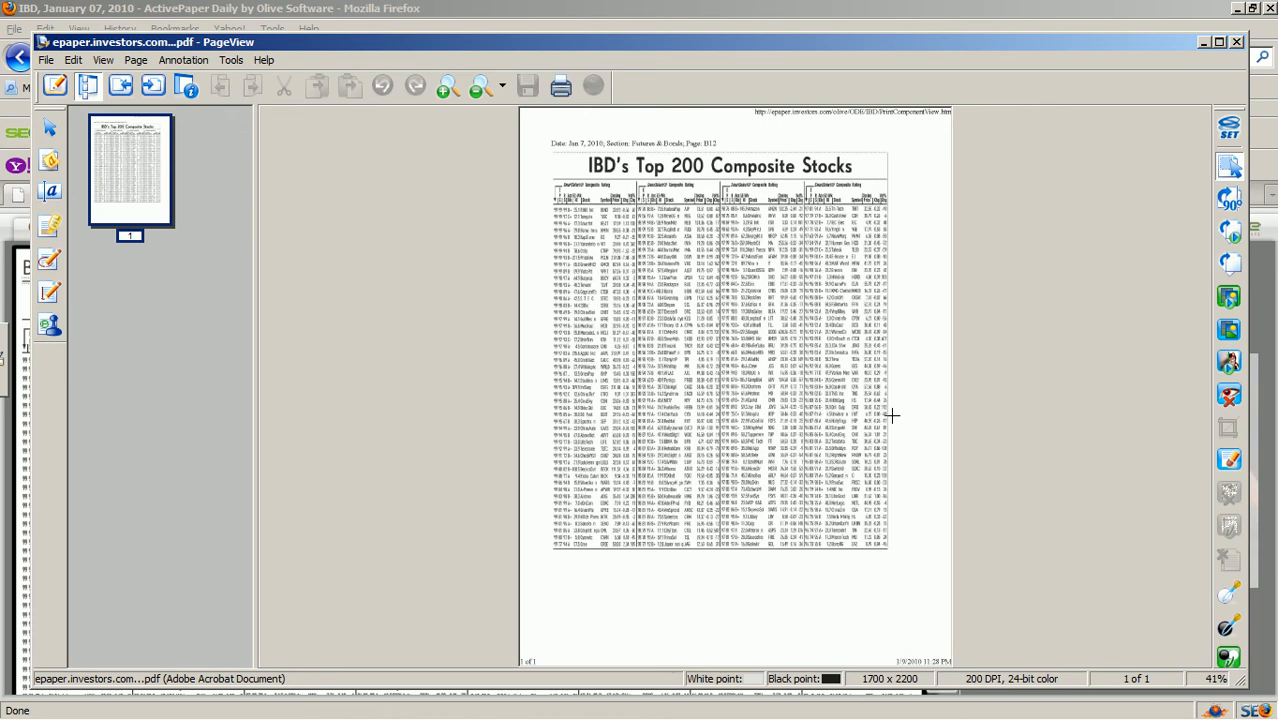
{"action": "left_click", "coordinate": [1238, 43]}
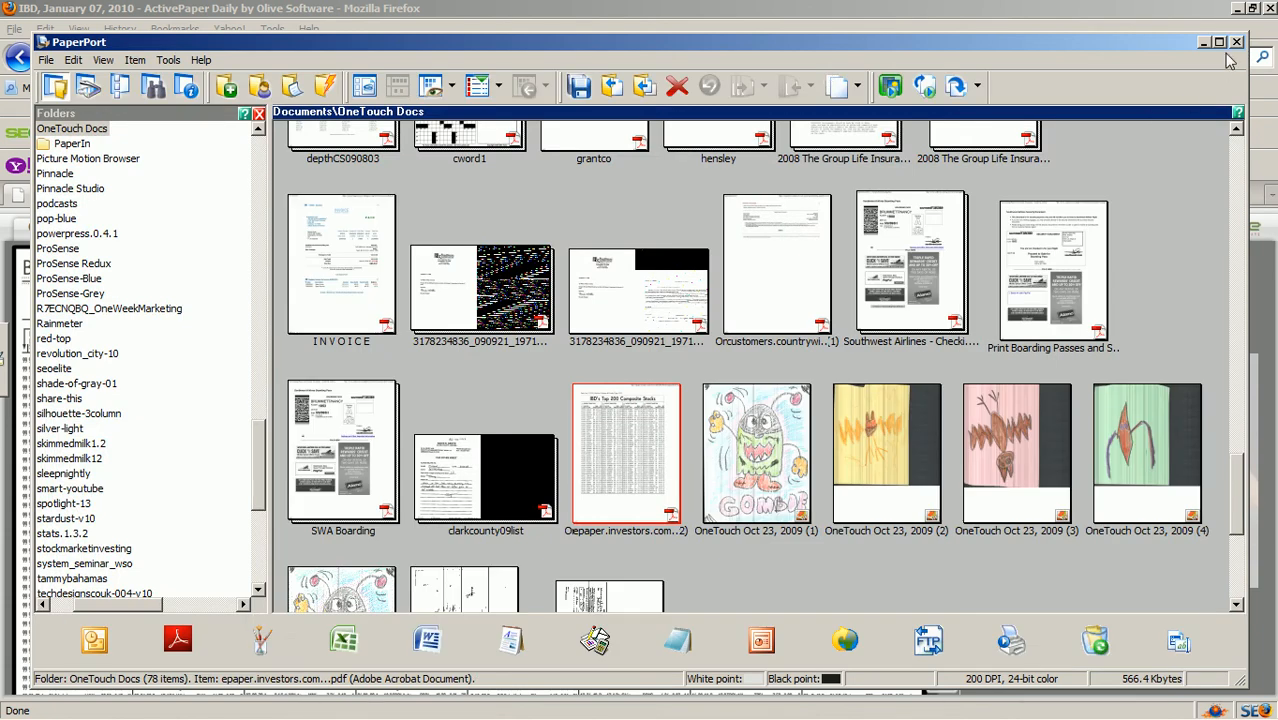
Return to Firefox and close the print view window and the article window.
{"action": "key", "text": "alt+Tab"}
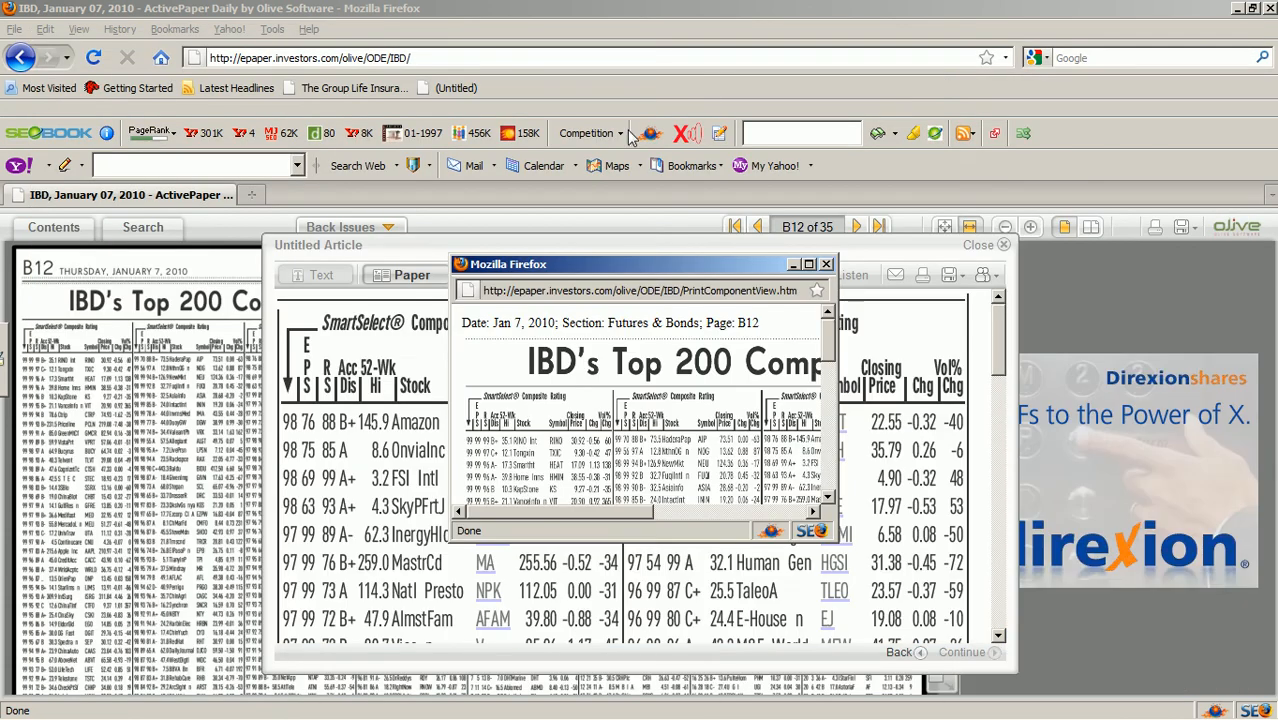
{"action": "left_click", "coordinate": [826, 265]}
{"action": "left_click", "coordinate": [1003, 247]}
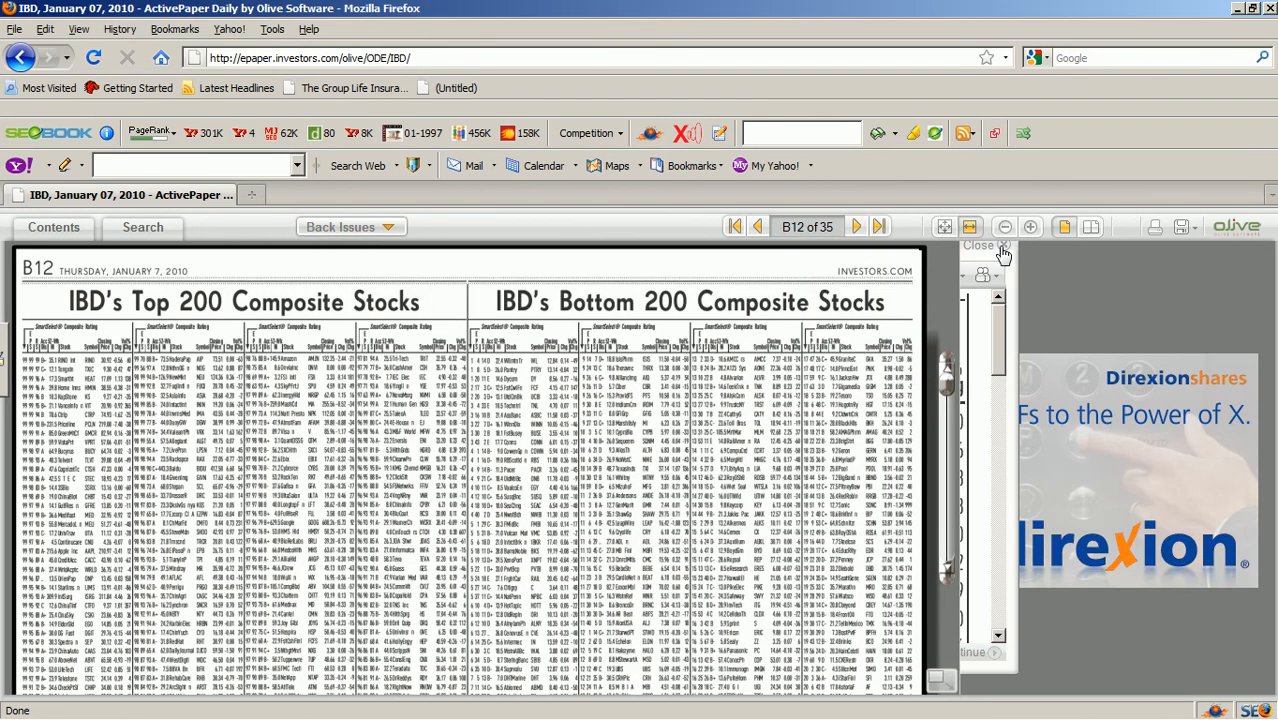
Go to investors.com and open the My Stock Lists page.
{"action": "left_click", "coordinate": [430, 57]}
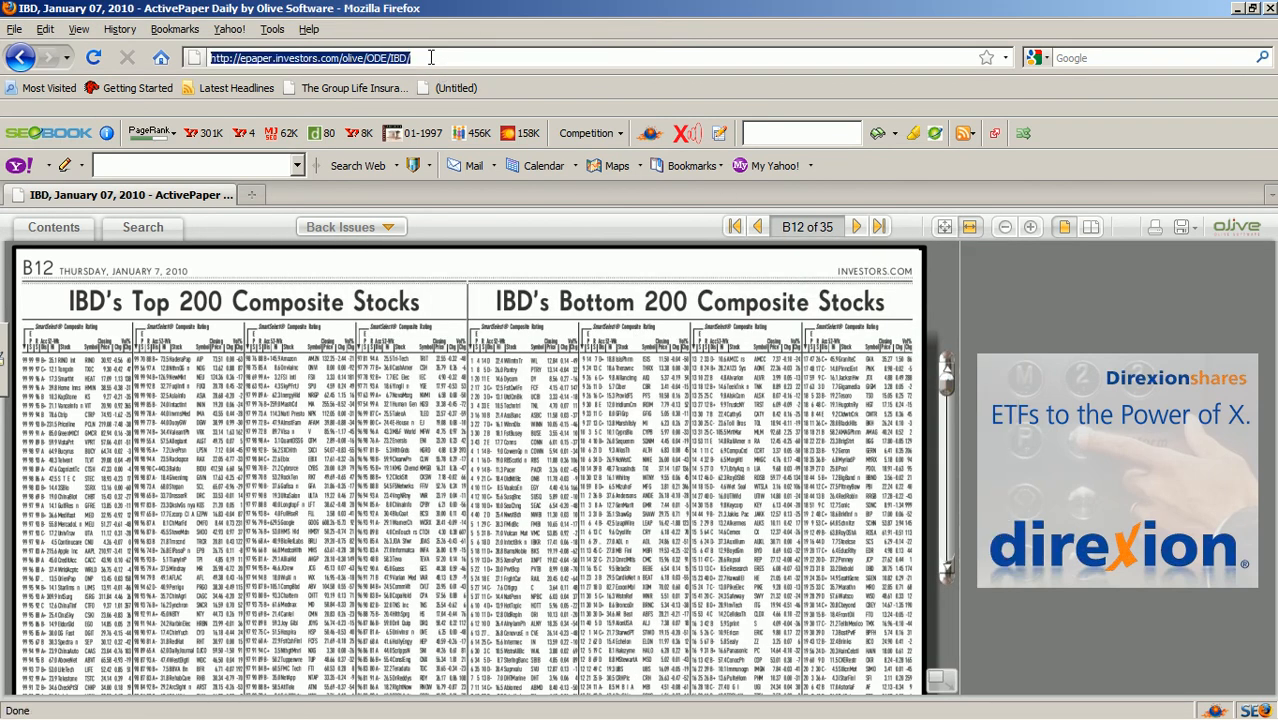
{"action": "type", "text": "investors.com"}
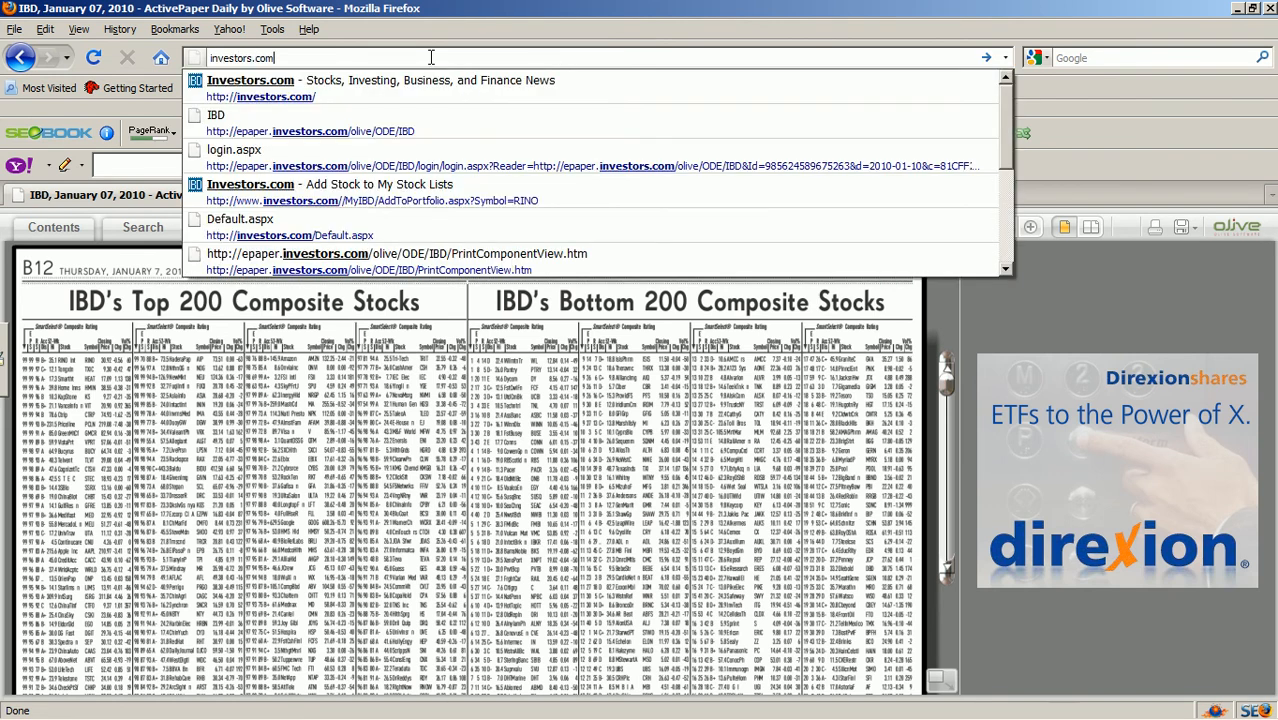
{"action": "key", "text": "Return"}
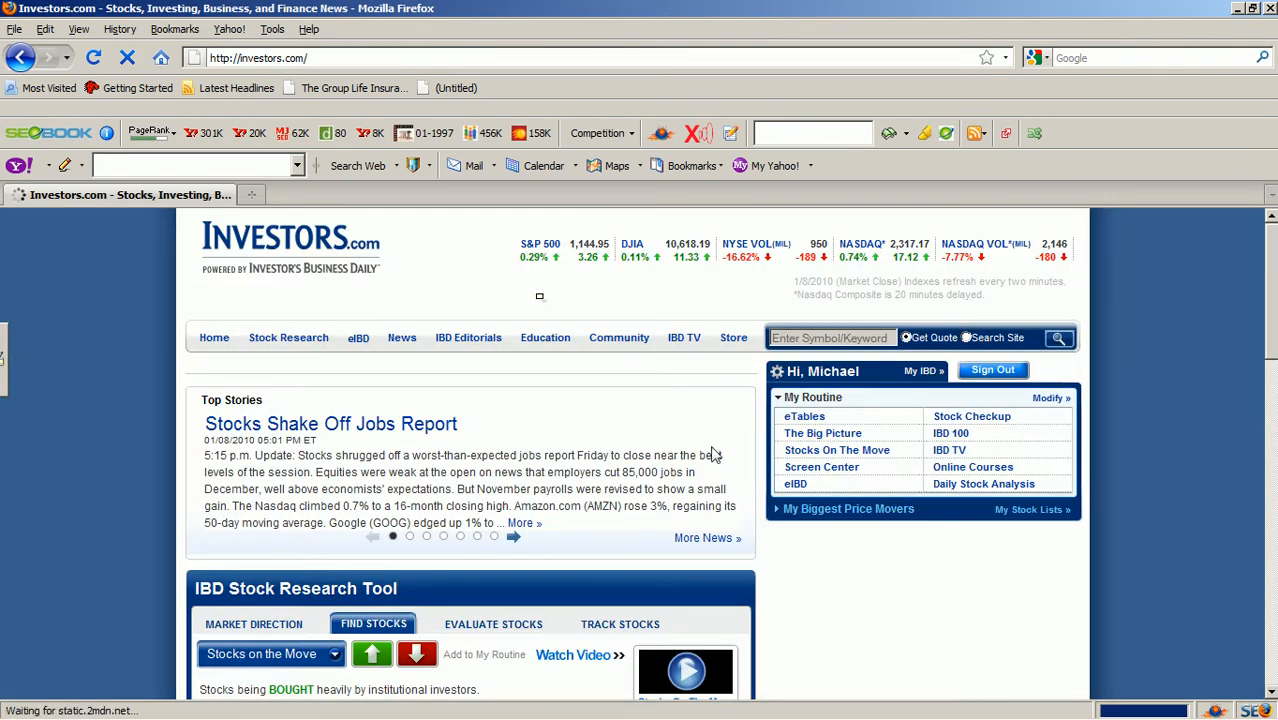
{"action": "left_click", "coordinate": [1025, 514]}
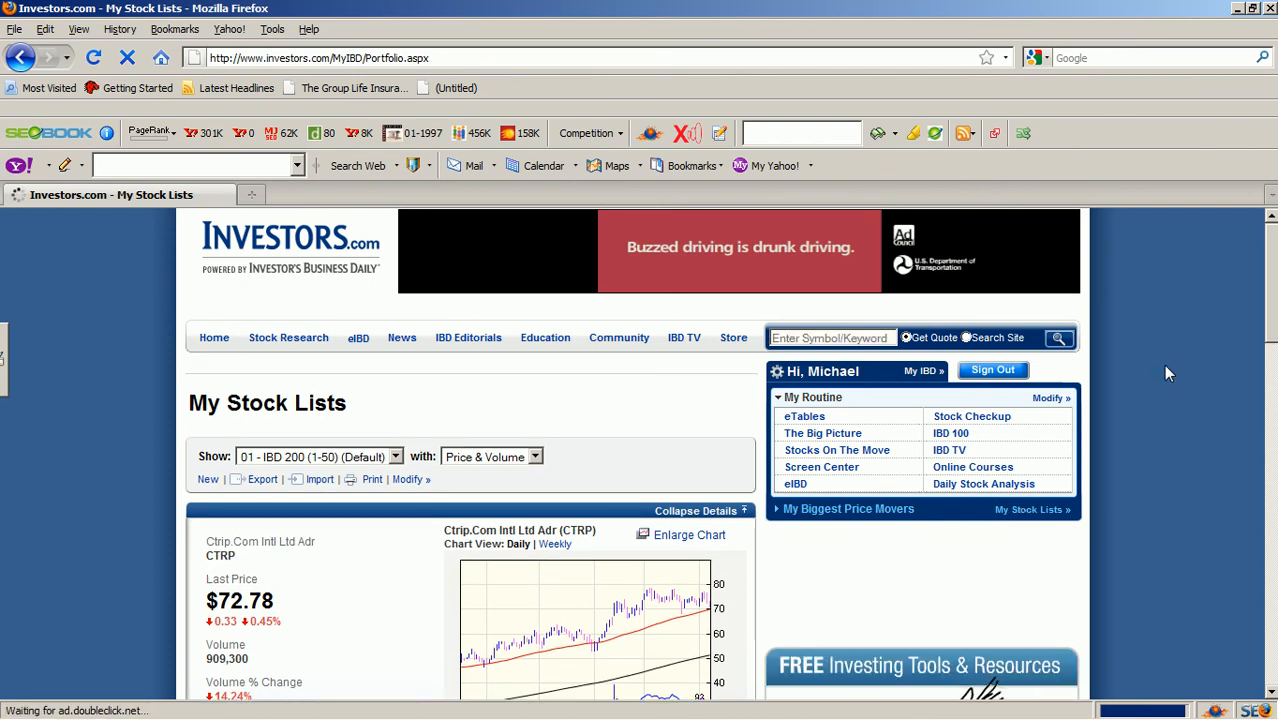
Review the stocks in the 01 - IBD 200 (1-50) list, view the GMCR quote page, and return to the list.
{"action": "scroll", "coordinate": [481, 271], "scroll_direction": "down", "scroll_amount": 4}
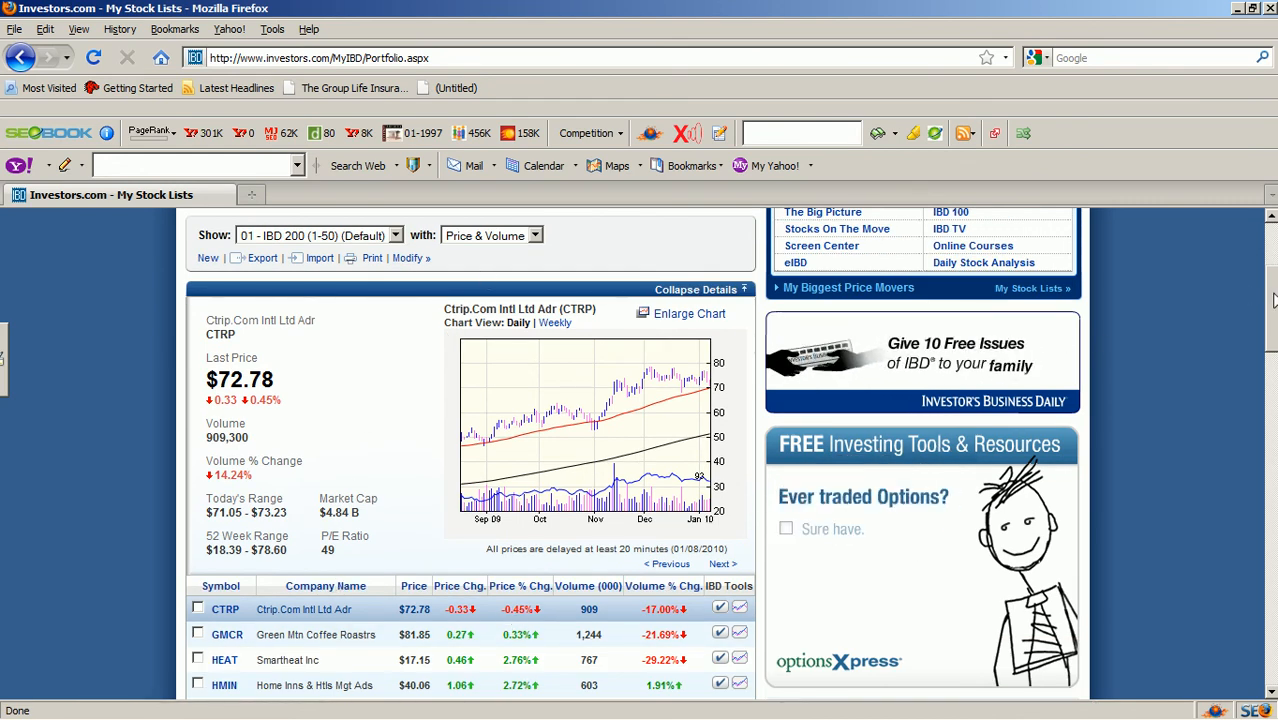
{"action": "scroll", "coordinate": [1245, 293], "scroll_direction": "down", "scroll_amount": 2}
{"action": "scroll", "coordinate": [730, 455], "scroll_direction": "down", "scroll_amount": 1}
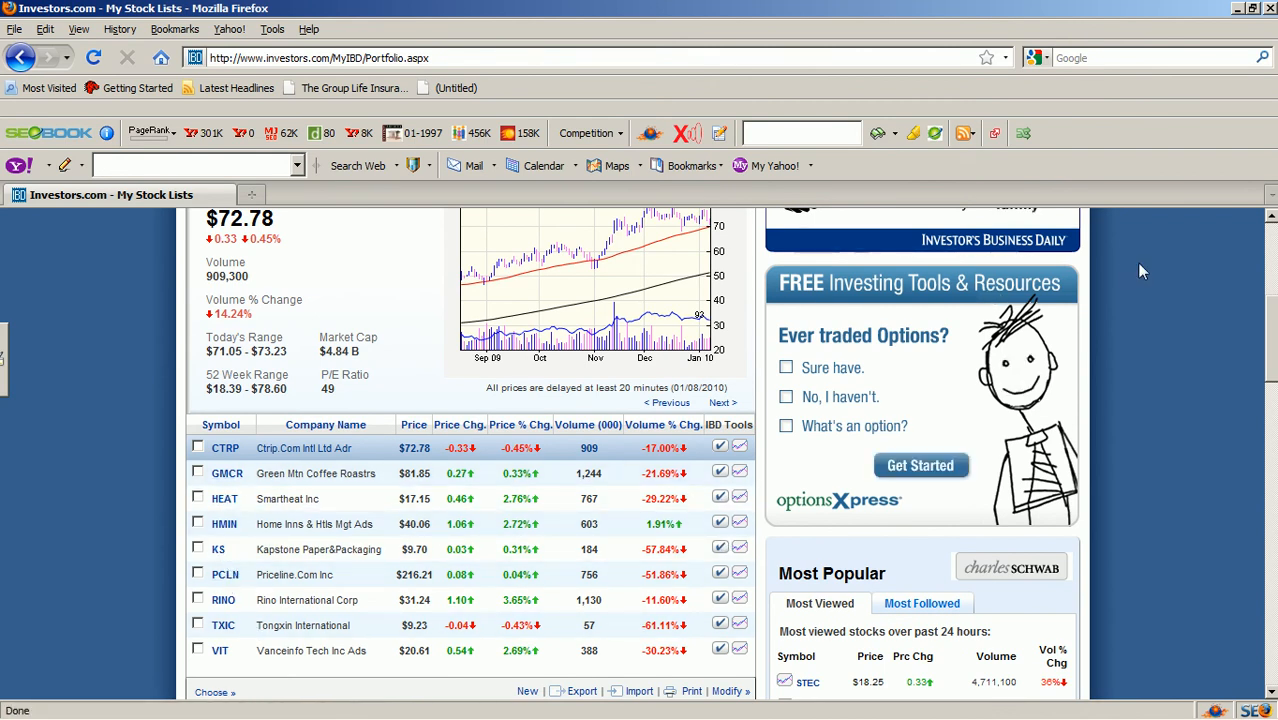
{"action": "left_click", "coordinate": [1272, 220]}
{"action": "left_click", "coordinate": [1272, 222]}
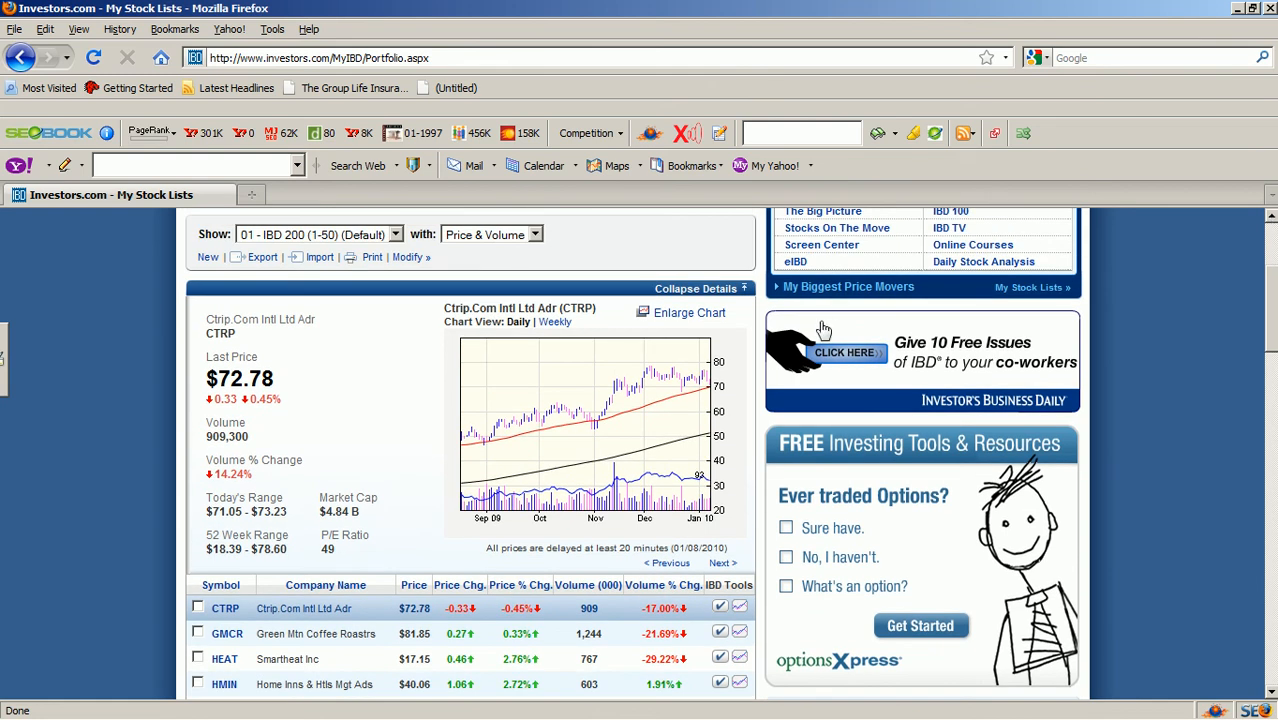
{"action": "left_click", "coordinate": [229, 637]}
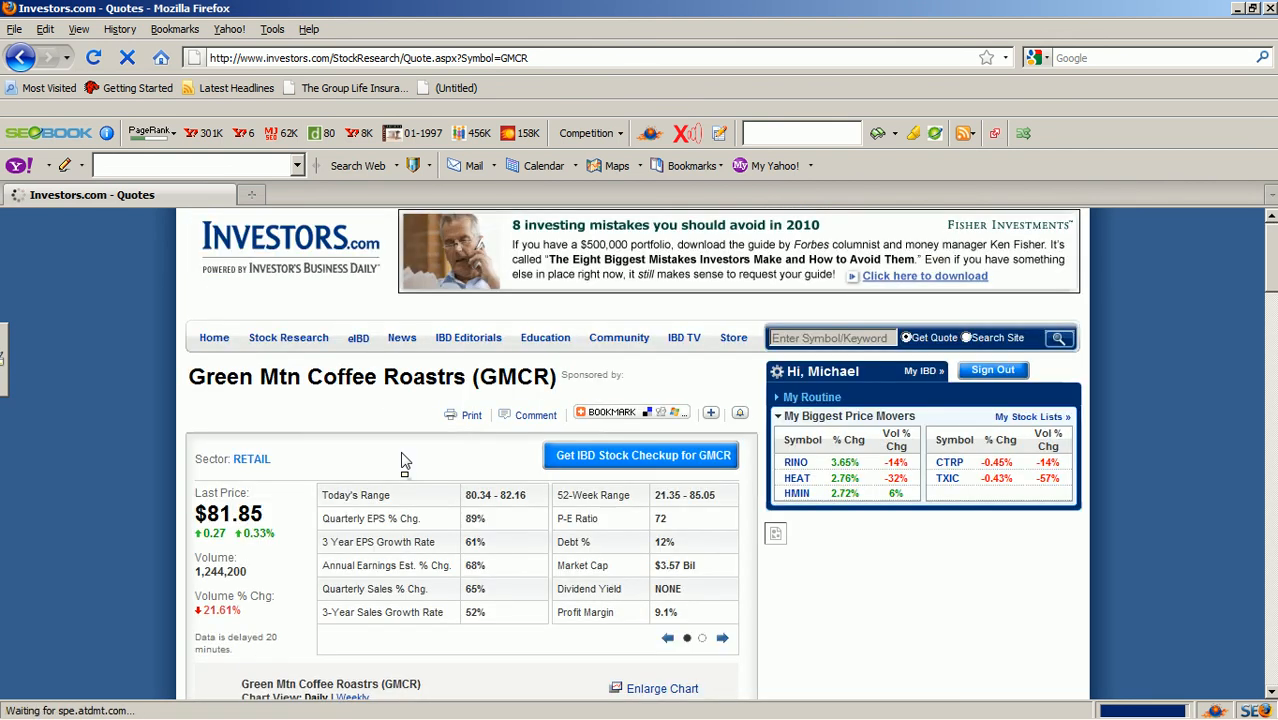
{"action": "left_click", "coordinate": [21, 59]}
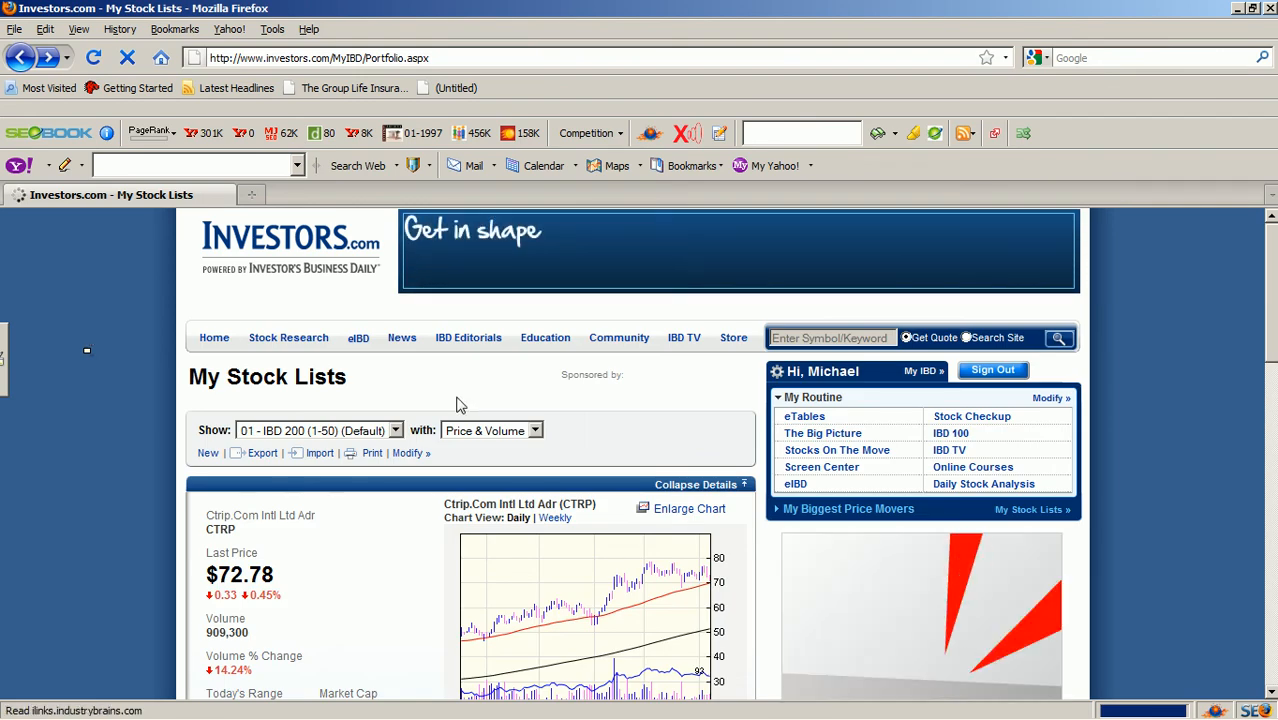
Show the details and chart for Green Mtn Coffee Roastrs in the stock list and collapse the details area.
{"action": "scroll", "coordinate": [765, 514], "scroll_direction": "down", "scroll_amount": 4}
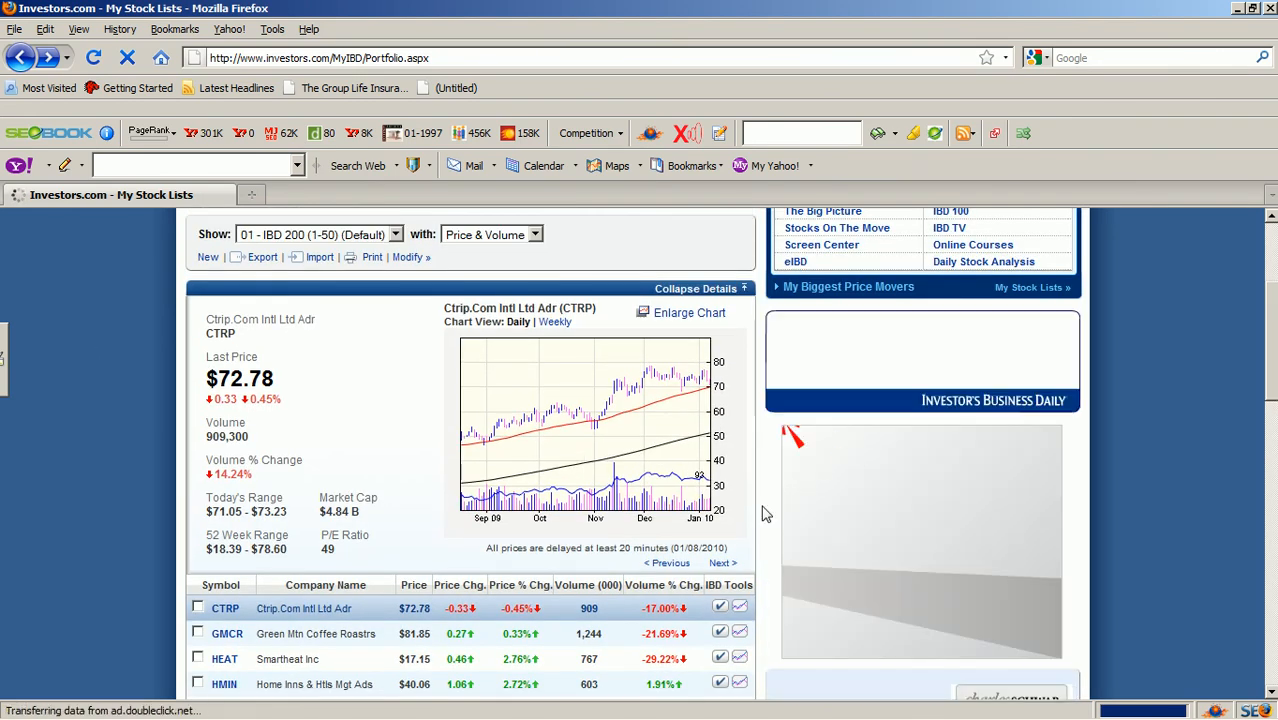
{"action": "left_click", "coordinate": [295, 640]}
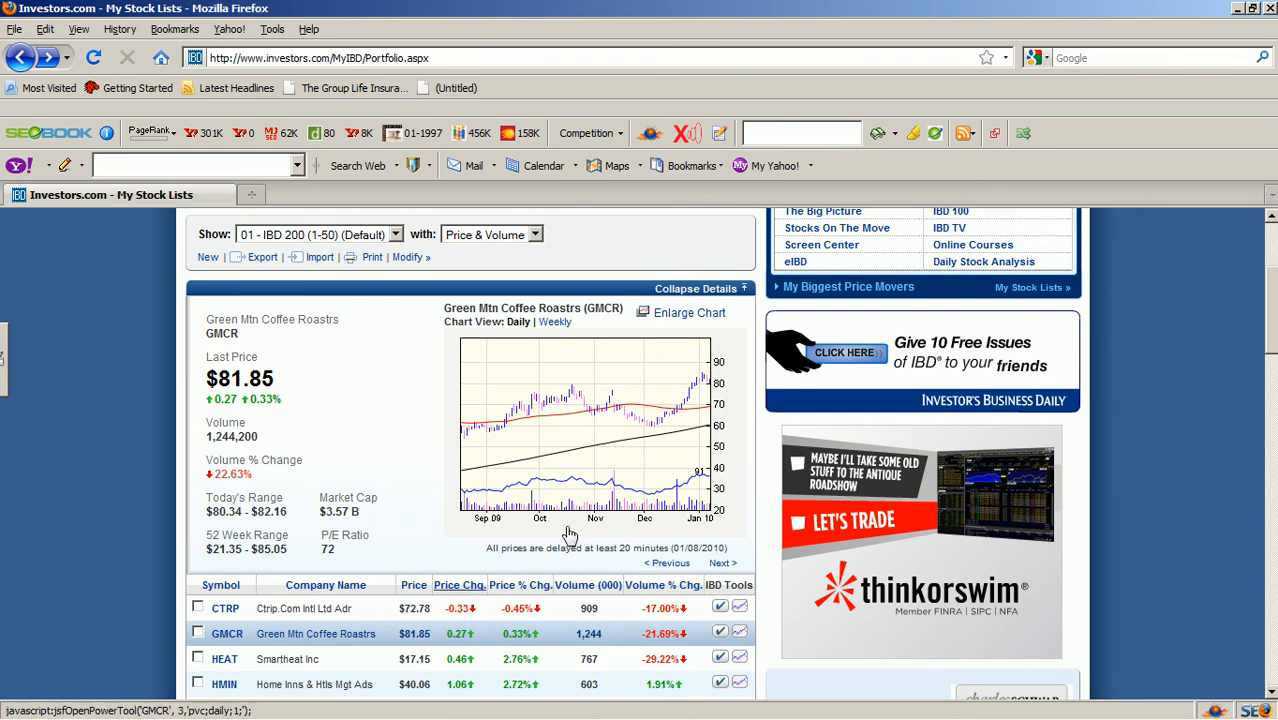
{"action": "left_click", "coordinate": [706, 290]}
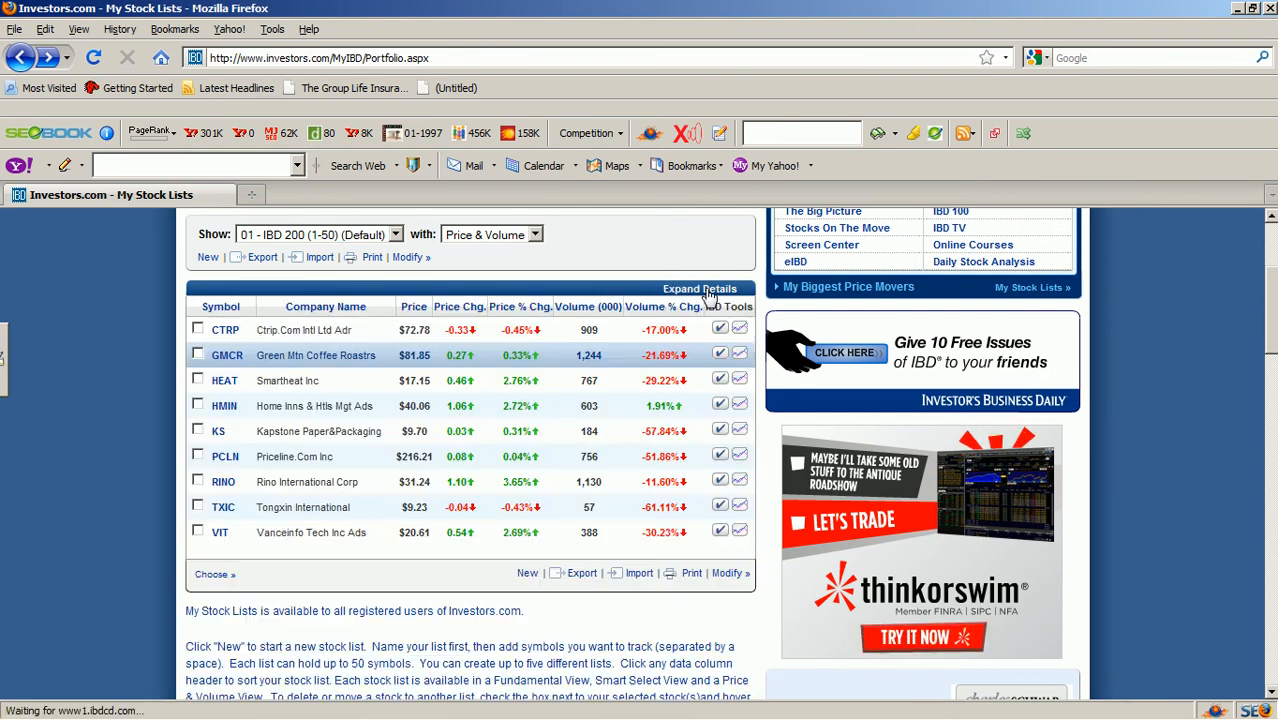